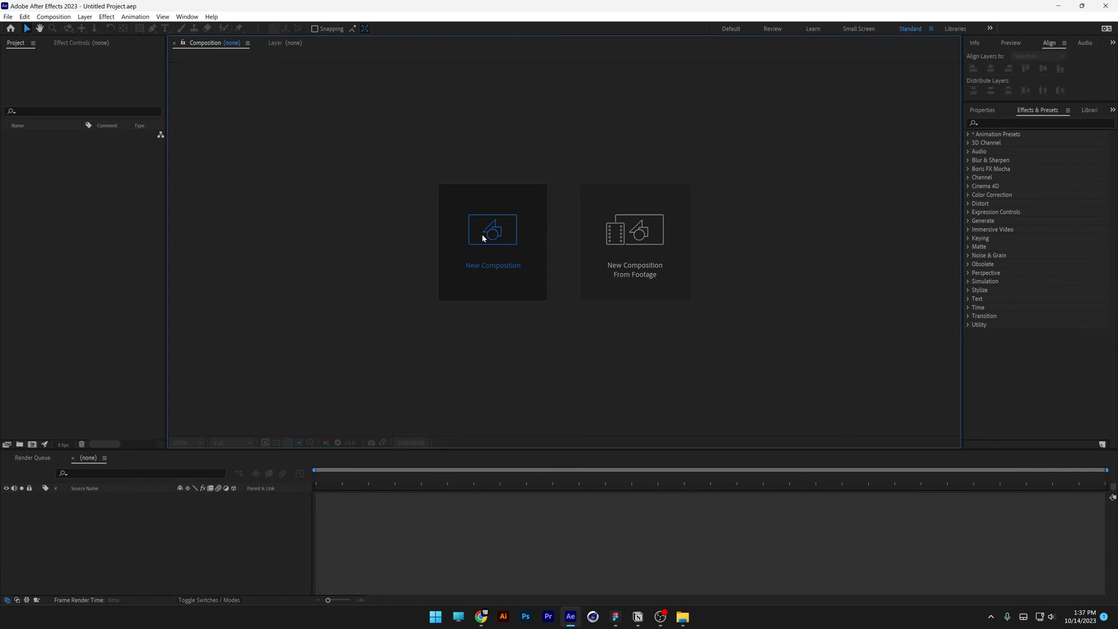
Create a new composition named 'Music Video'.
click(481, 233)
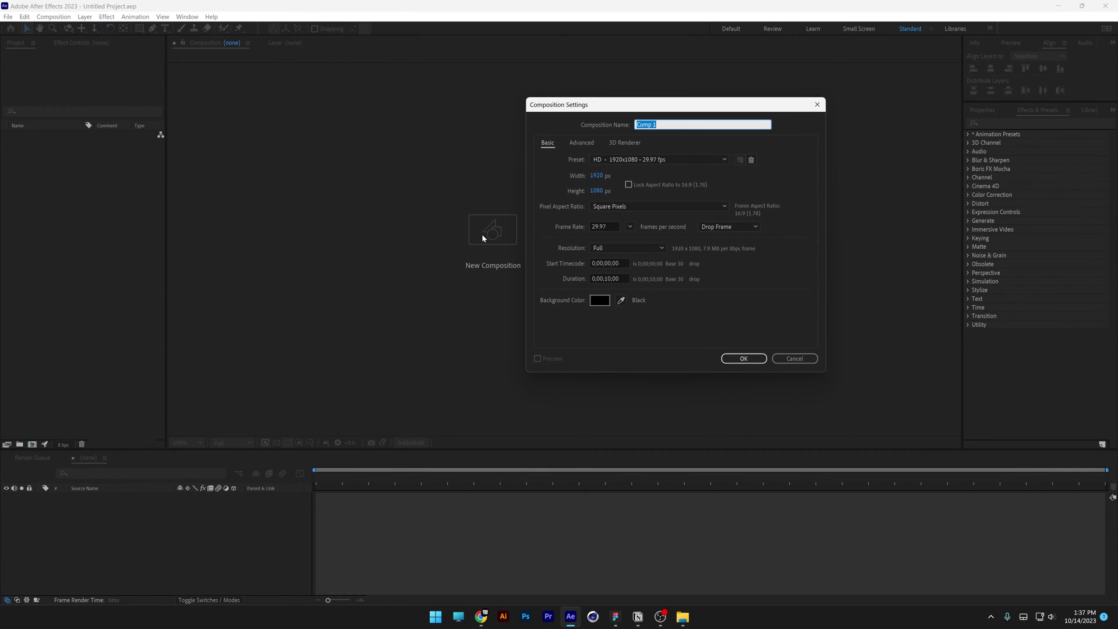
text(Music Video)
key(Return)
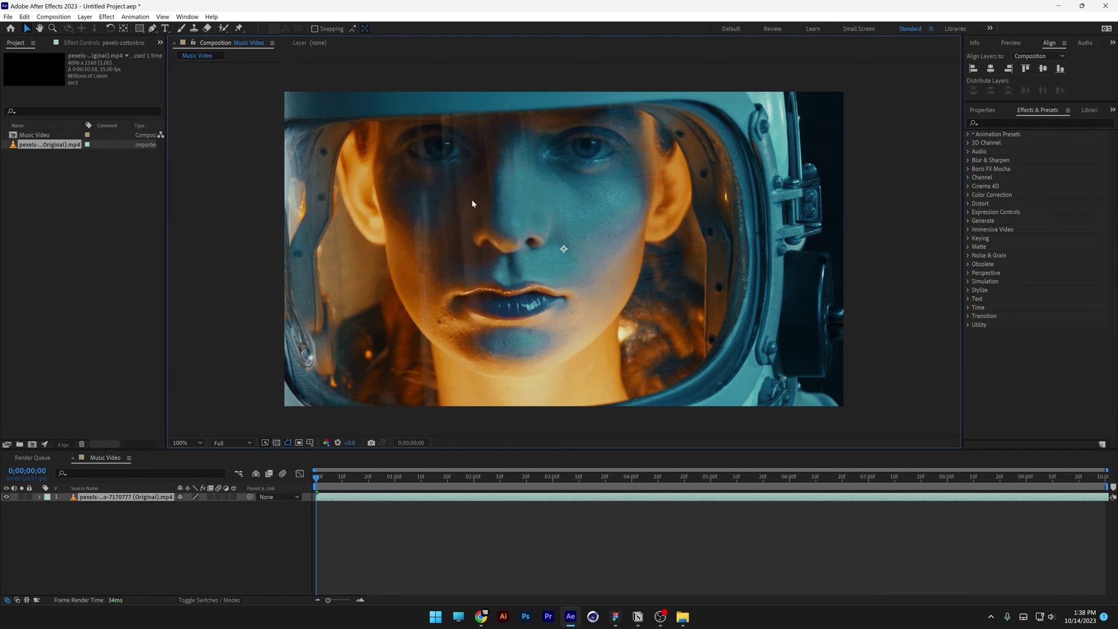
Scale the astronaut video layer down to about 50%.
key(s)
drag(193, 508, 169, 509)
right_click(198, 539)
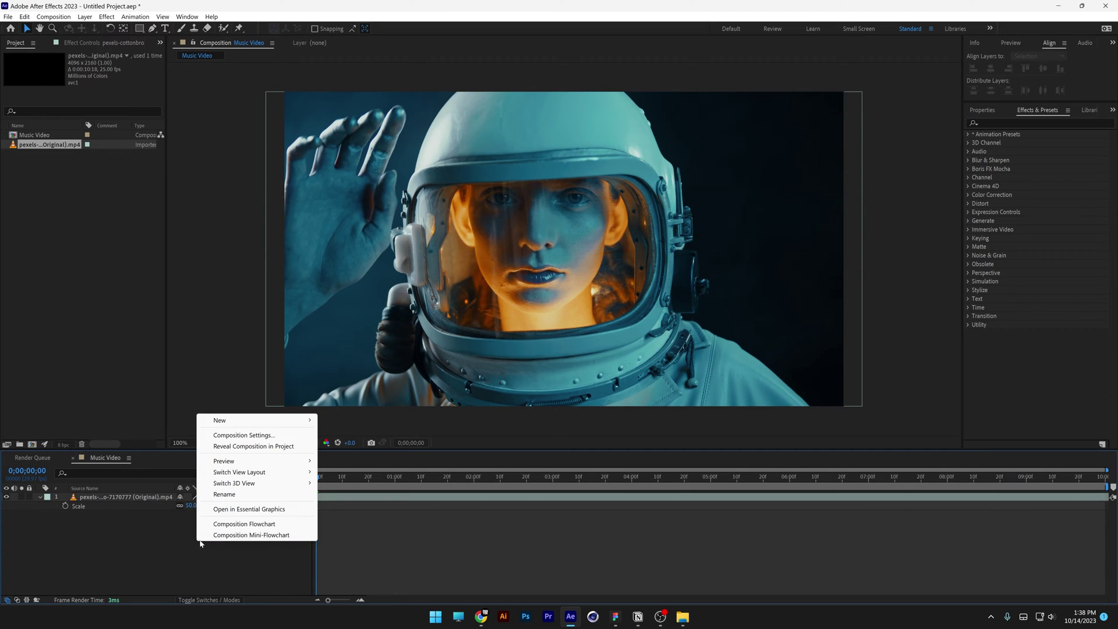
Add an adjustment layer named 'Gradient' above the astronaut video and start an effect search.
mouse_move(269, 422)
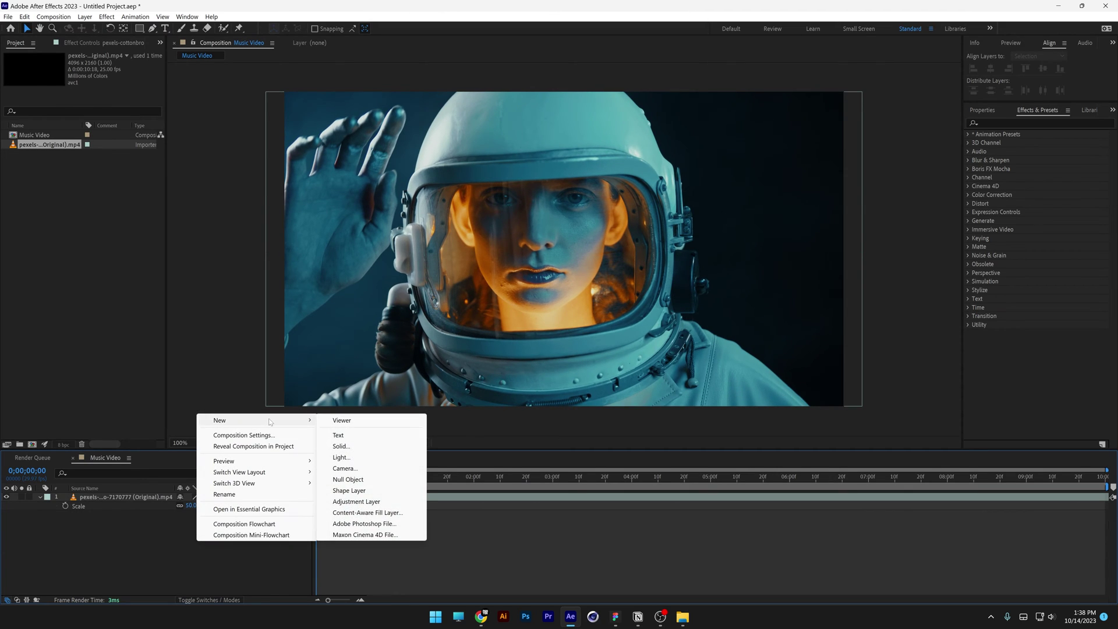
click(362, 501)
right_click(127, 499)
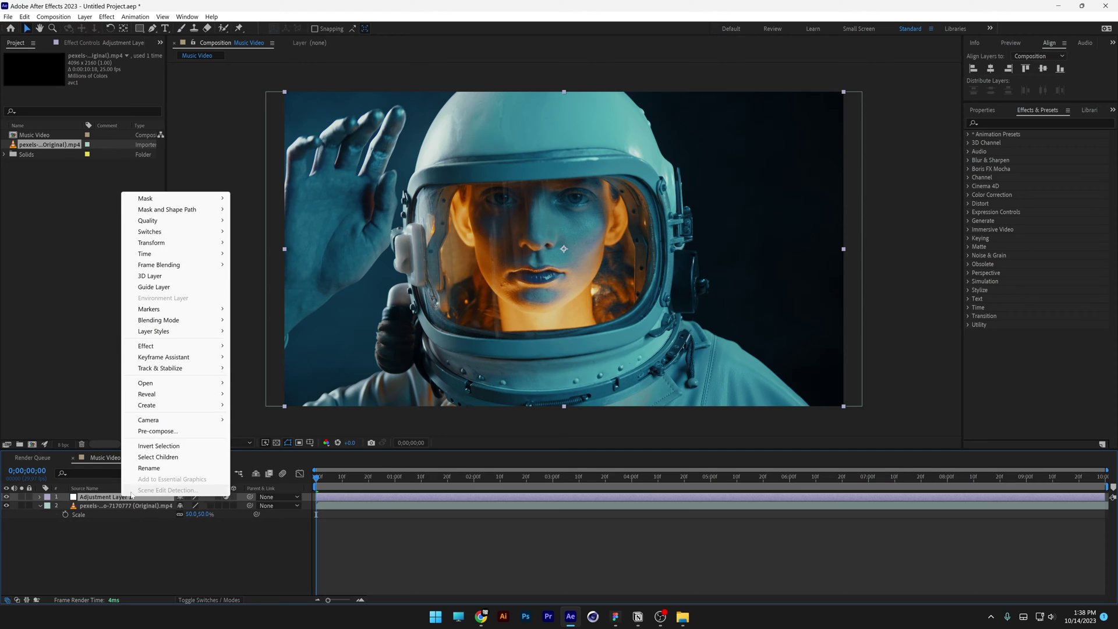
click(175, 467)
text(Gradient)
key(Return)
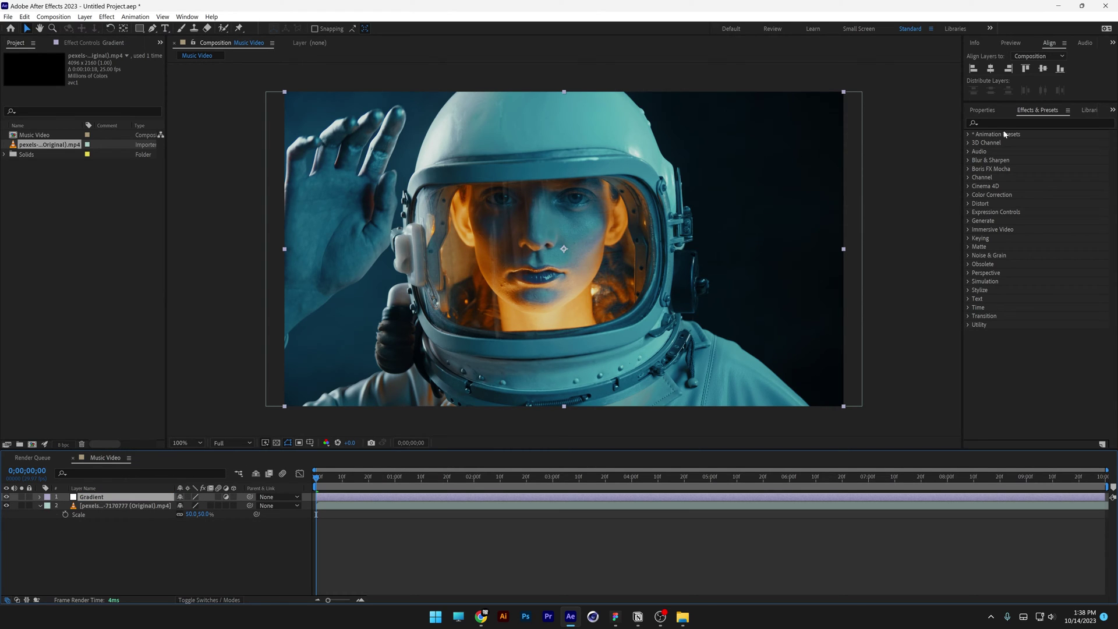
click(1007, 126)
Apply Colorama to Gradient, delete the red output-cycle stop and move yellow to the top.
text(colo)
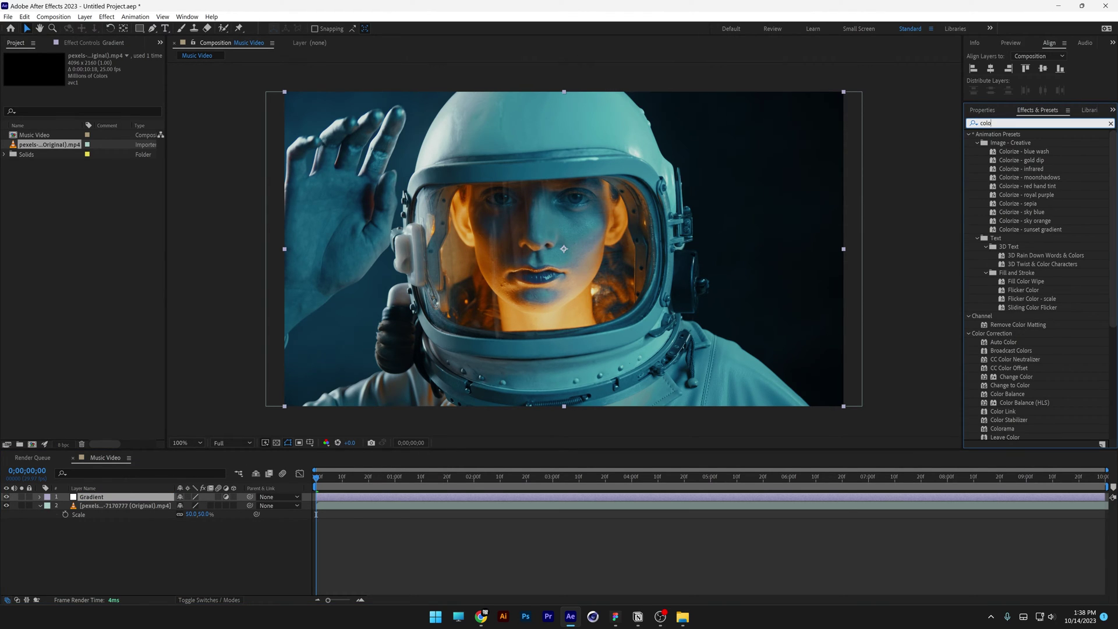
text(ra)
drag(1002, 143, 106, 498)
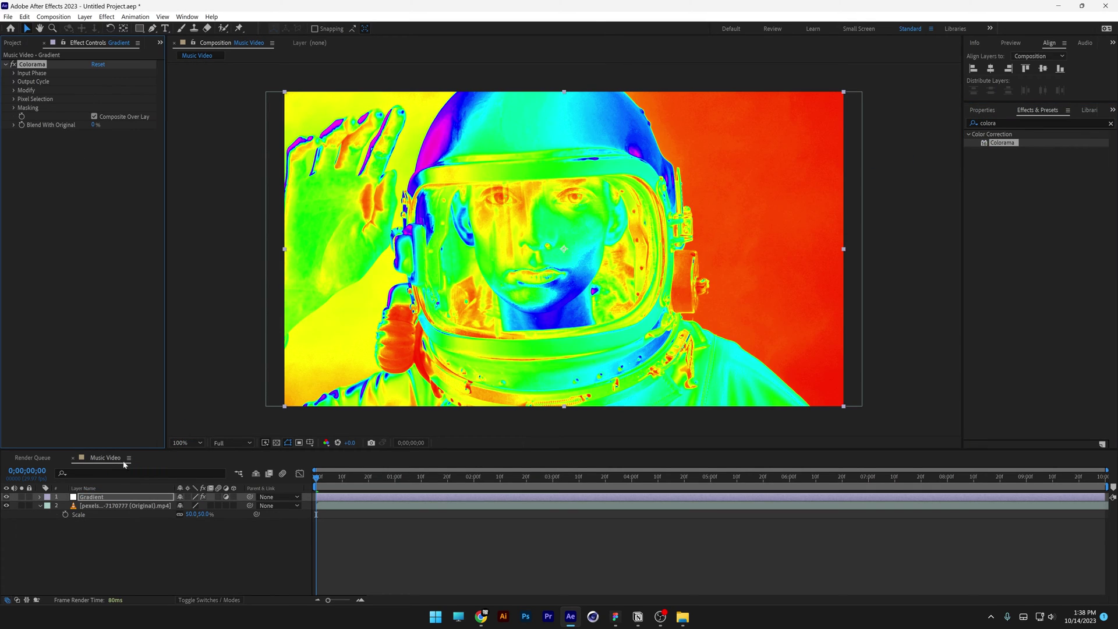
click(13, 82)
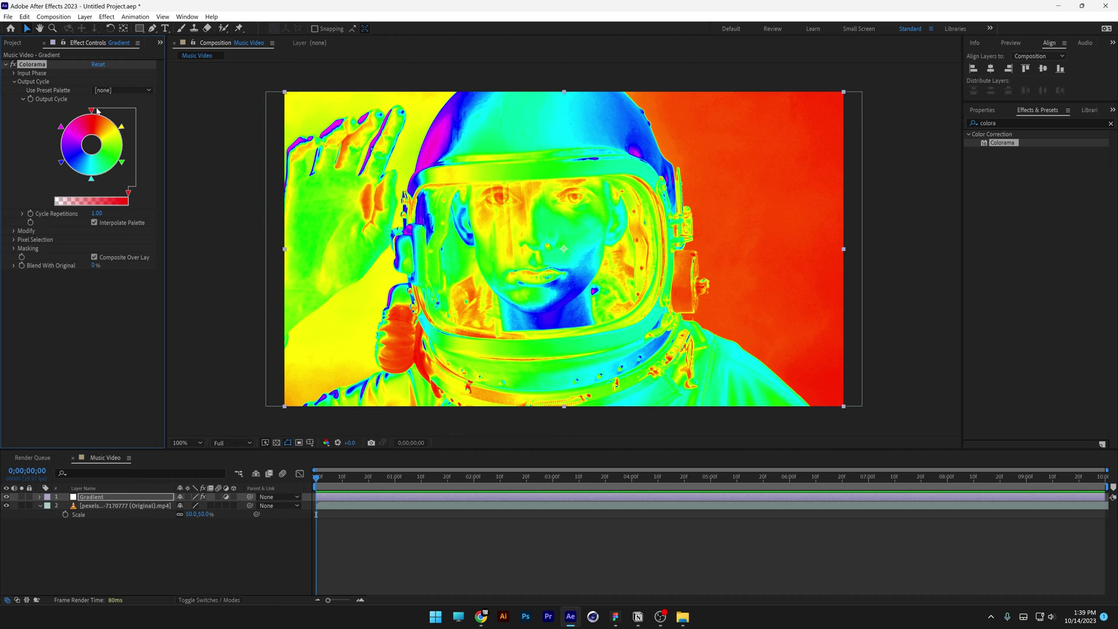
drag(92, 112, 95, 72)
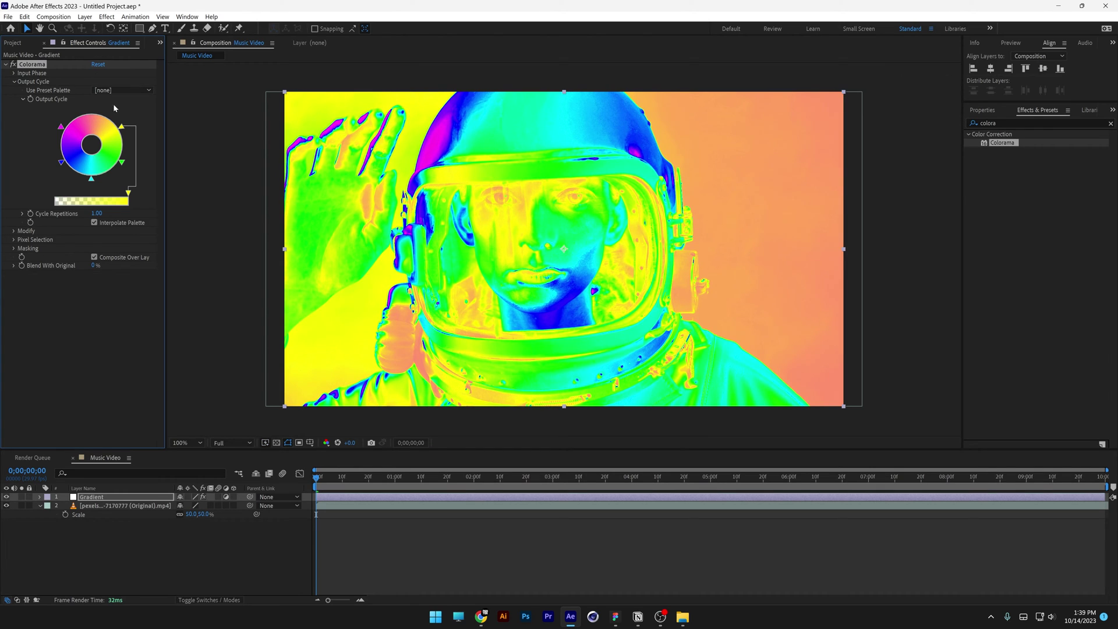
drag(122, 129, 103, 112)
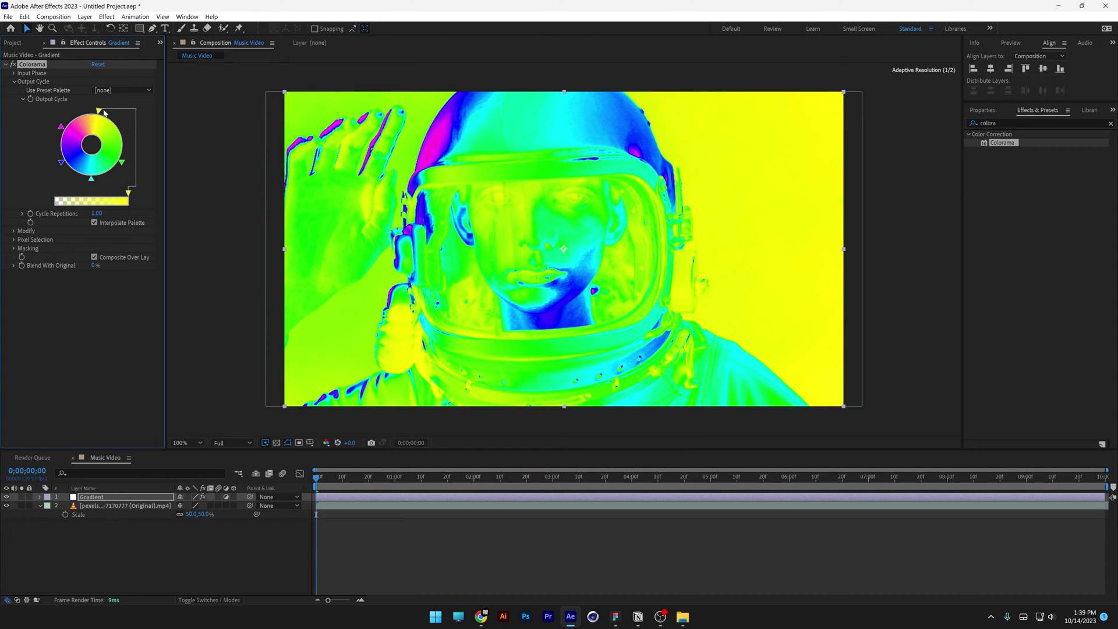
Recolour the yellow stop orange and the green stop purple, then preview the result.
double_click(104, 112)
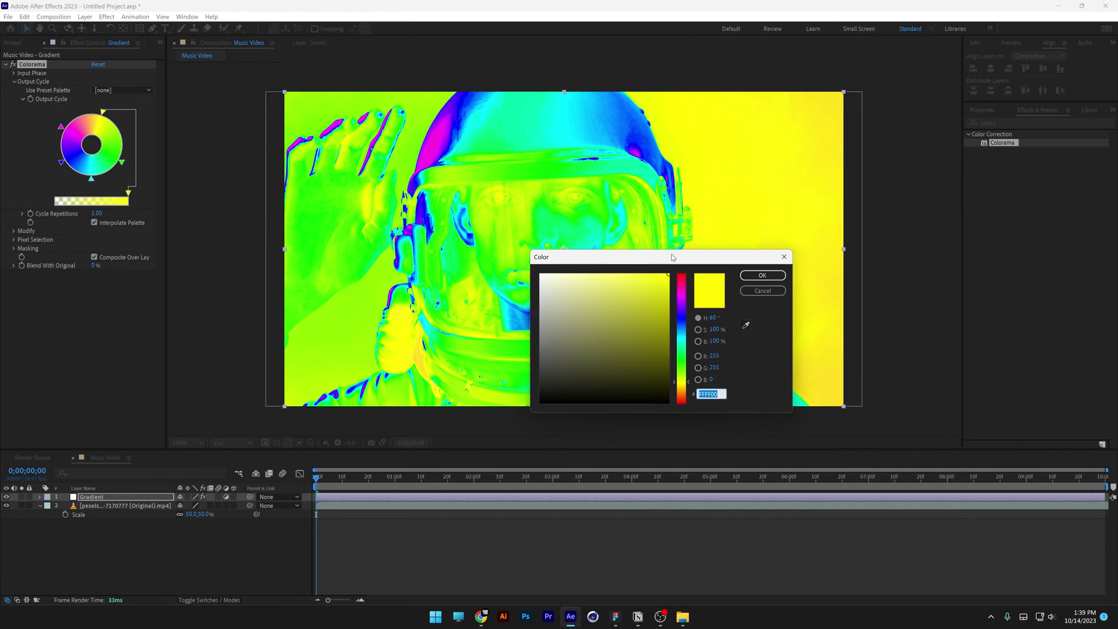
drag(685, 388, 685, 395)
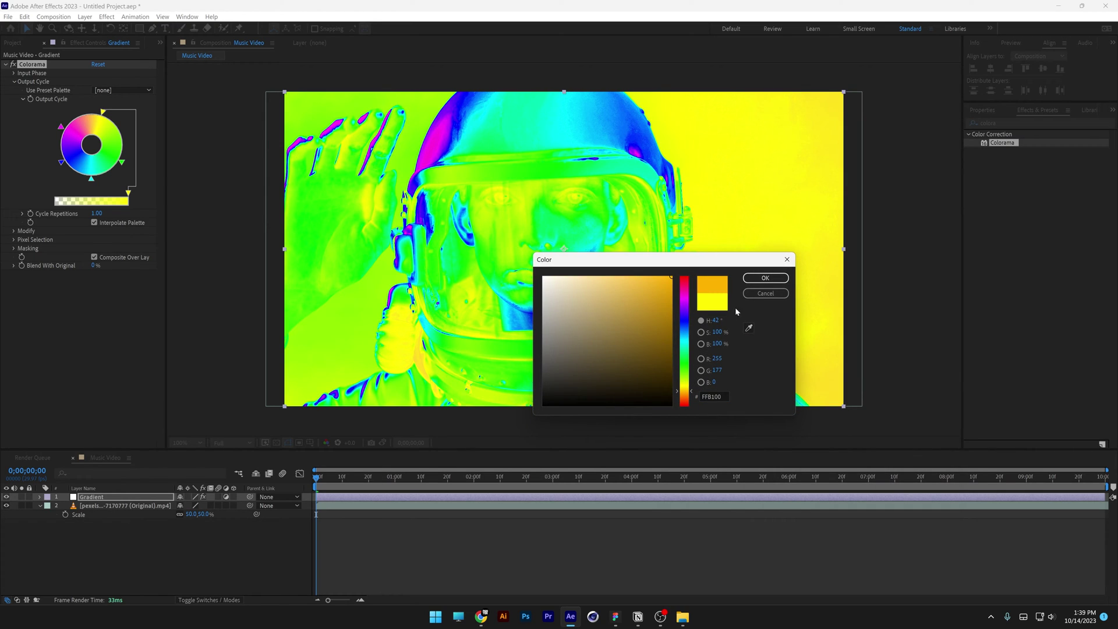
click(765, 278)
double_click(123, 163)
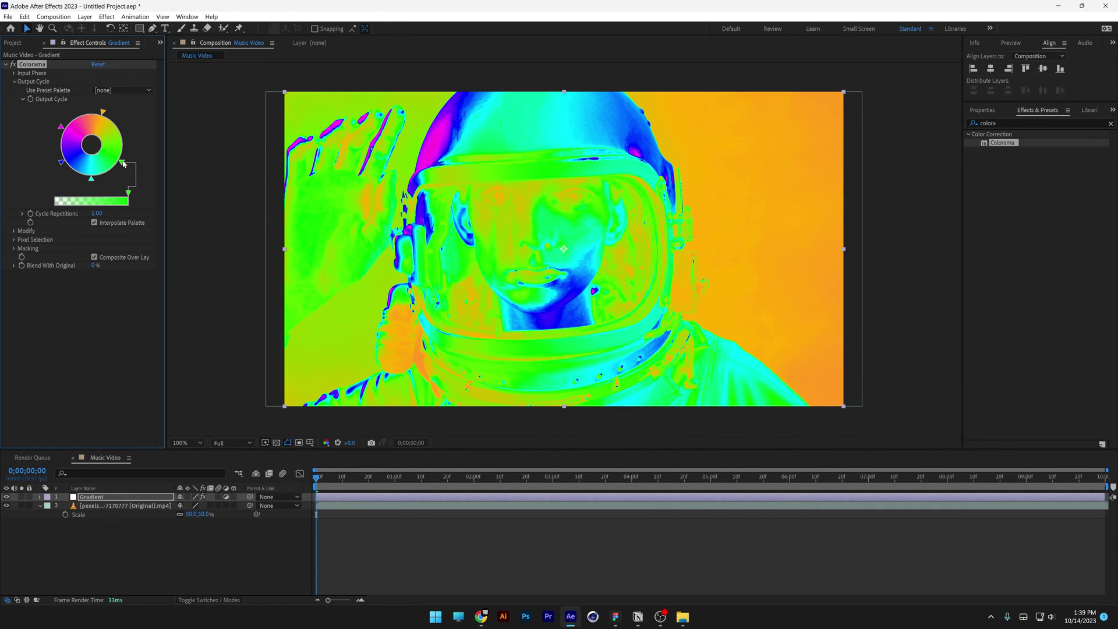
drag(687, 305, 687, 312)
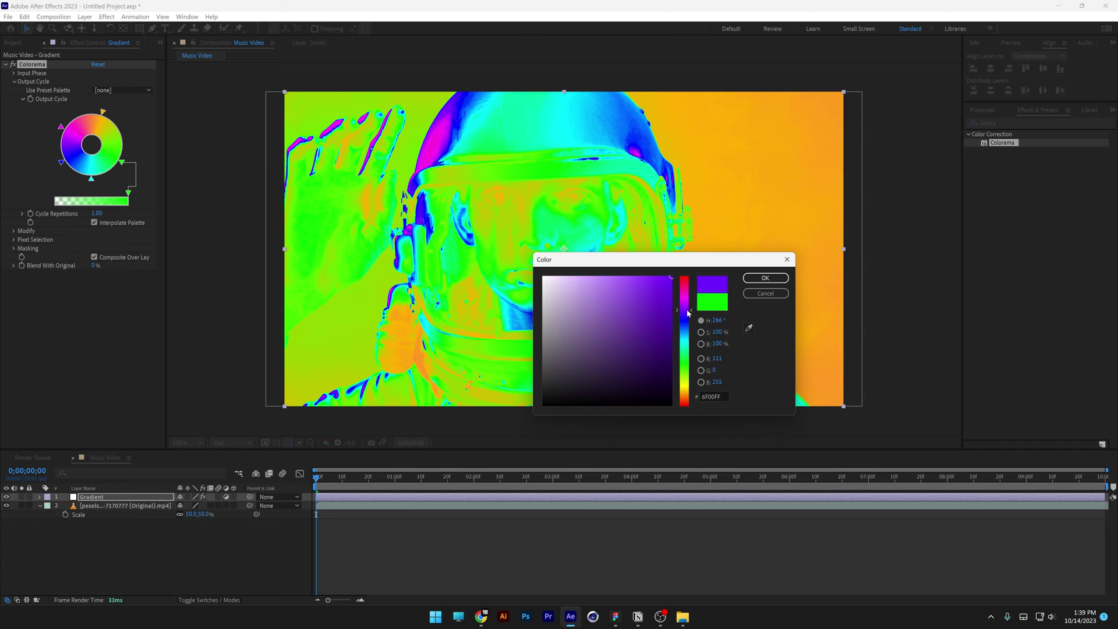
click(748, 279)
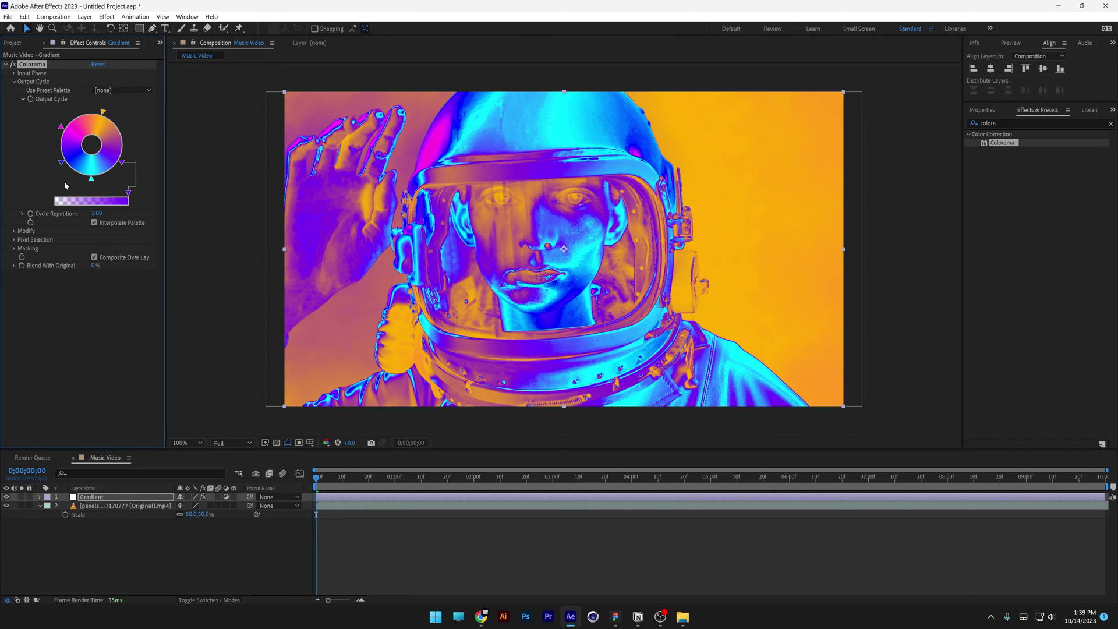
mouse_move(125, 165)
mouse_down()
mouse_move(98, 199)
mouse_move(108, 176)
mouse_move(61, 151)
mouse_move(64, 121)
mouse_up()
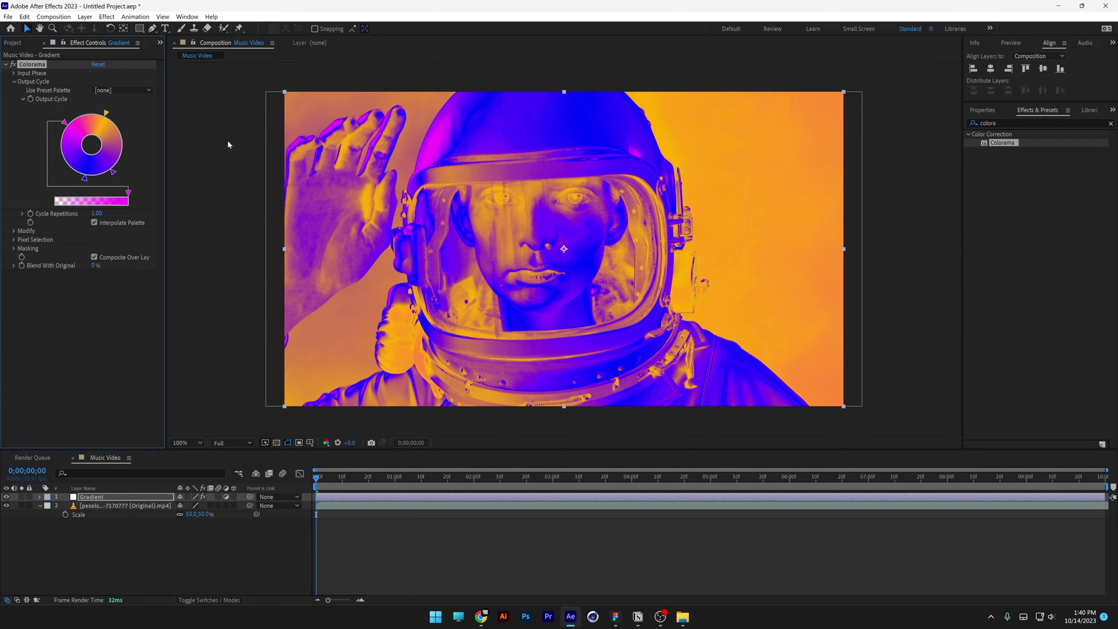
key(space)
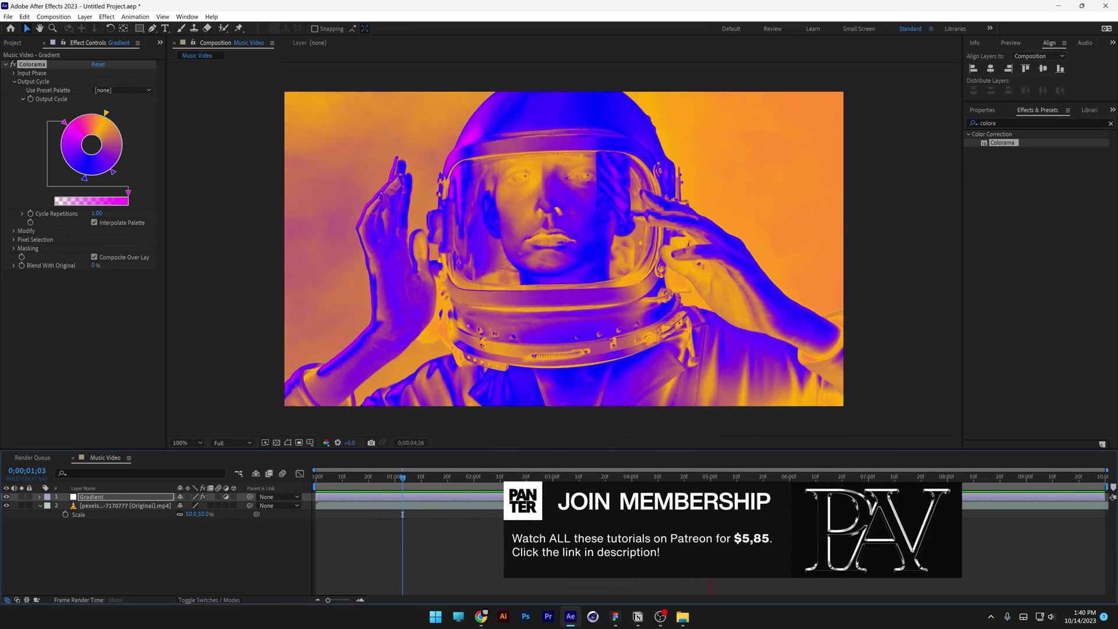
Add a 'panter' text layer over the helmet in Uncut Sans at a larger size.
key(space)
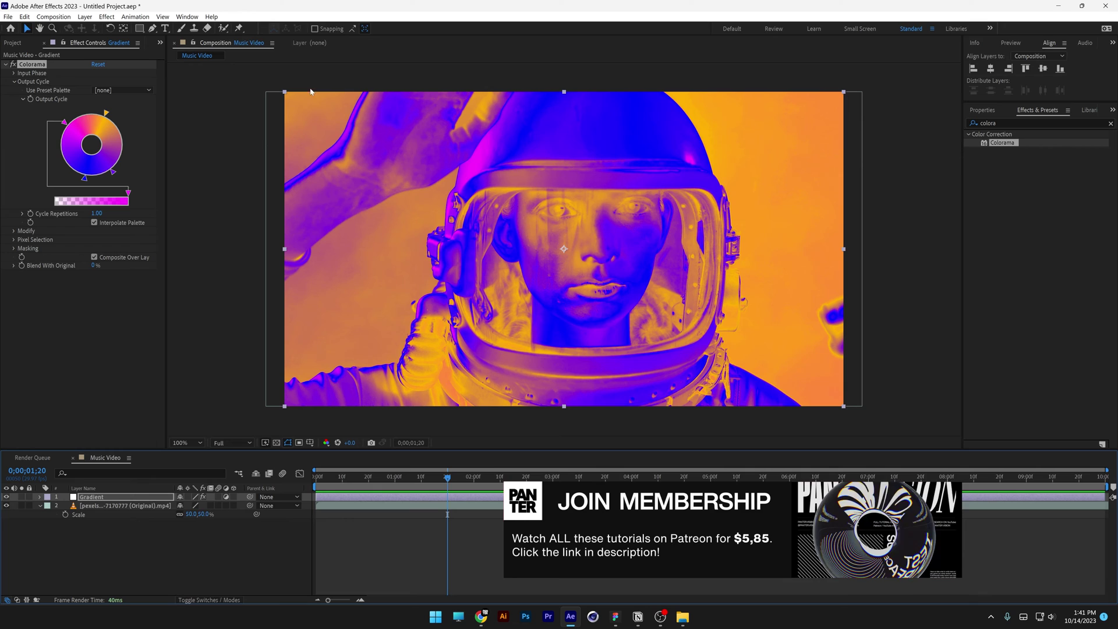
key(ctrl+t)
click(450, 226)
text(panter)
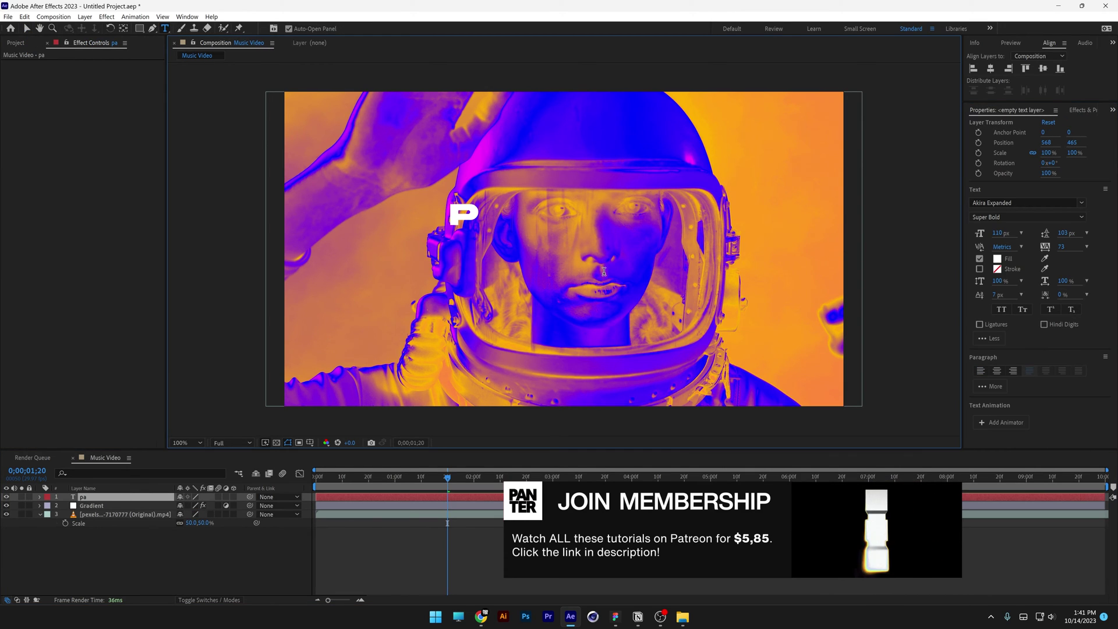
key(Escape)
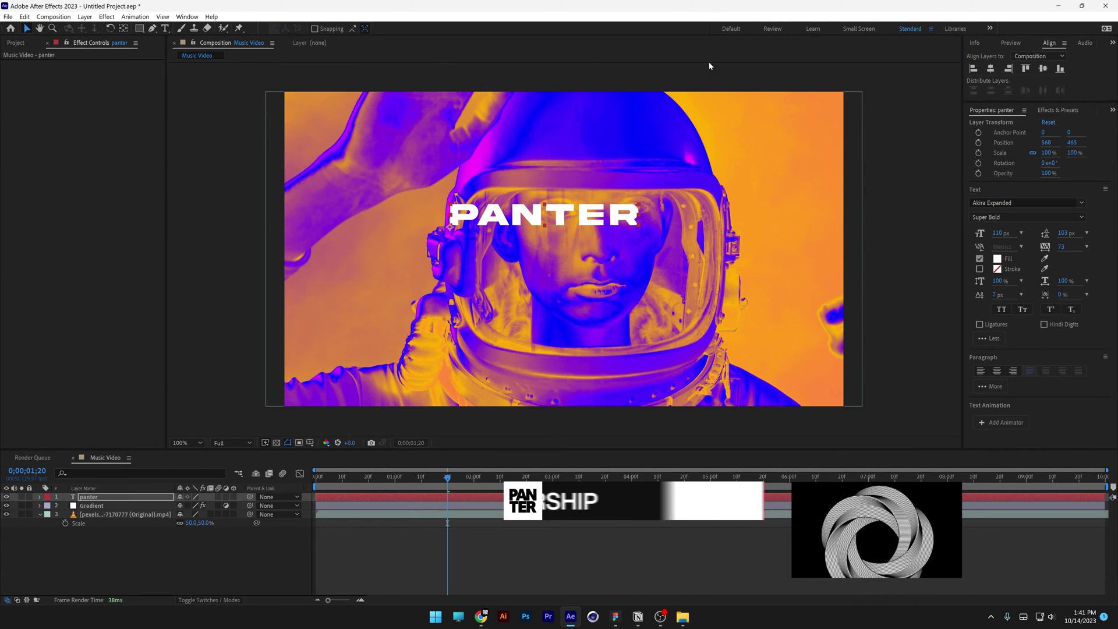
click(1020, 200)
text(uncu)
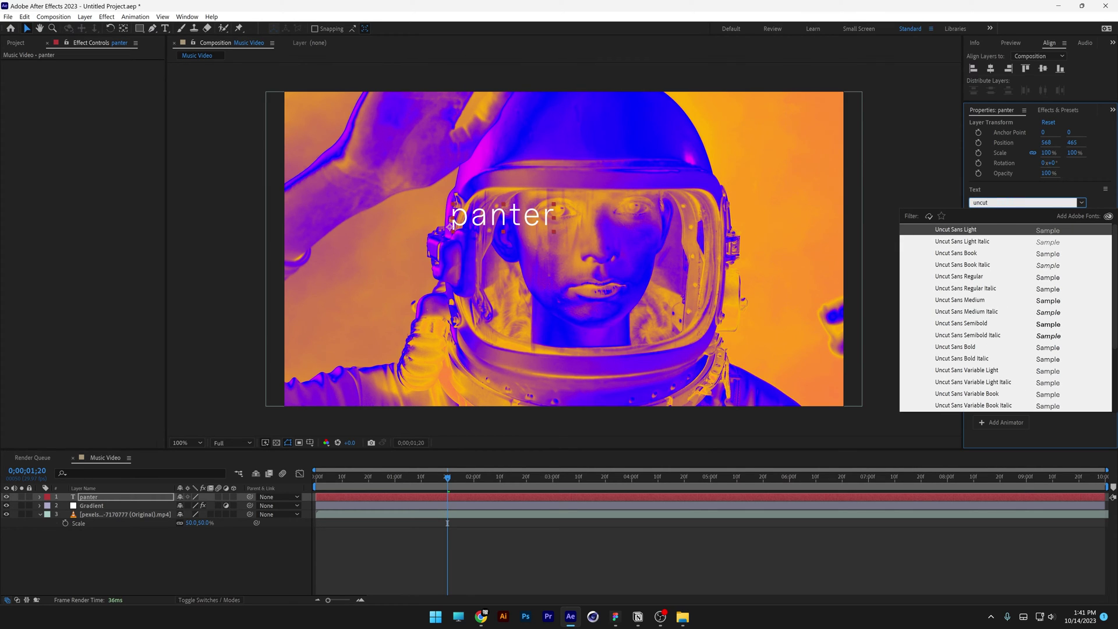
text(t)
click(956, 347)
drag(997, 233, 1025, 233)
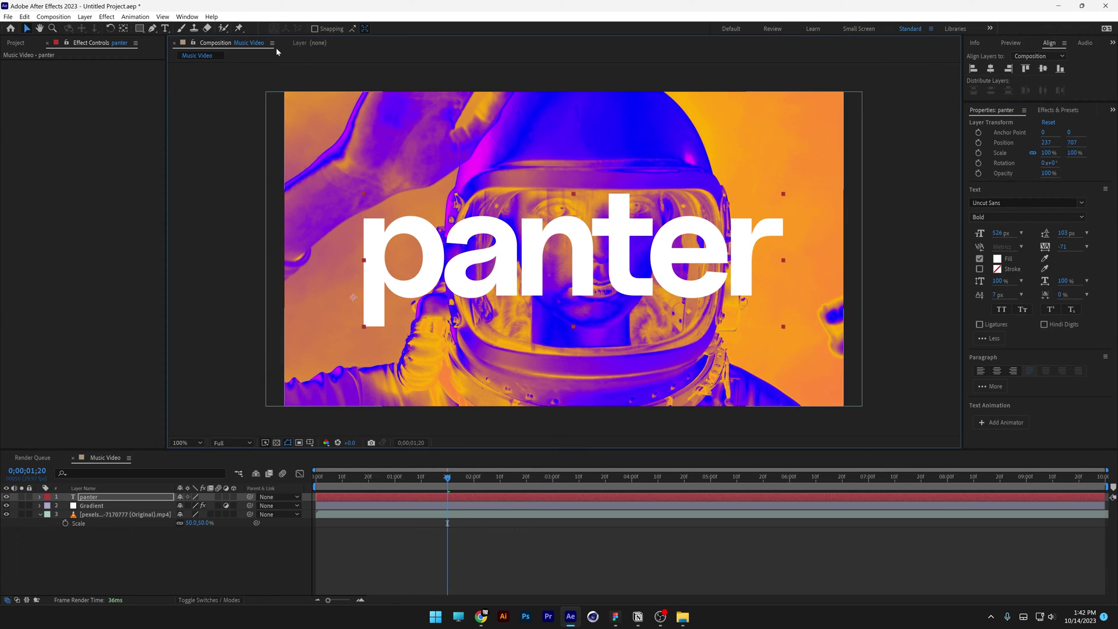
Add 'VISION' below panter in Akira Expanded at a slightly smaller size.
key(ctrl+t)
click(501, 358)
key(Caps_Lock)
text(VISIO)
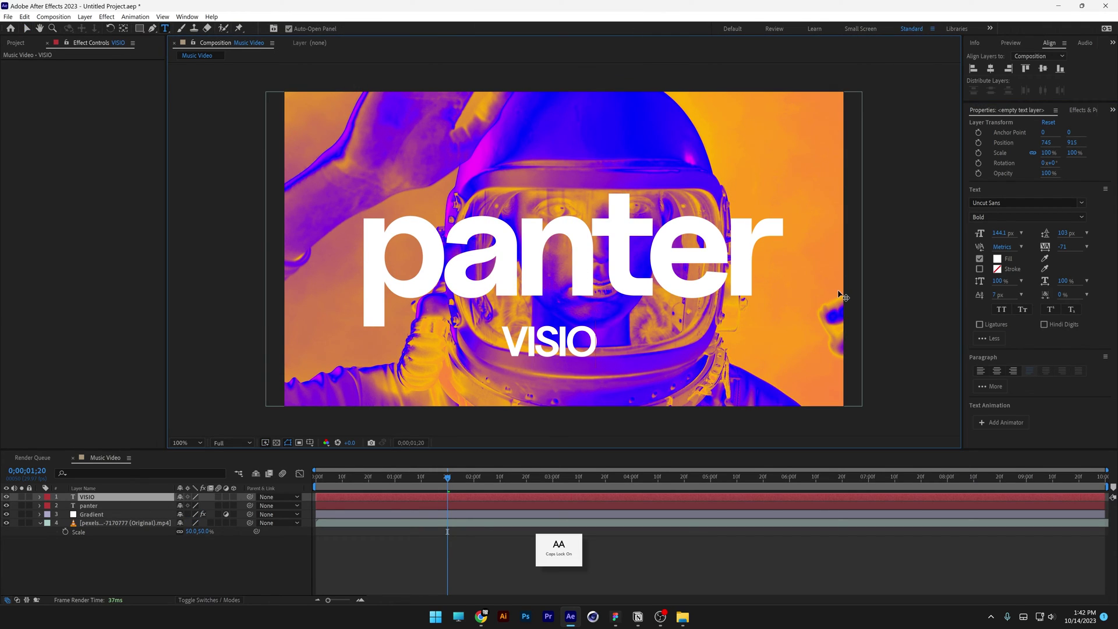
text(N)
key(Escape)
click(1007, 201)
text(akira)
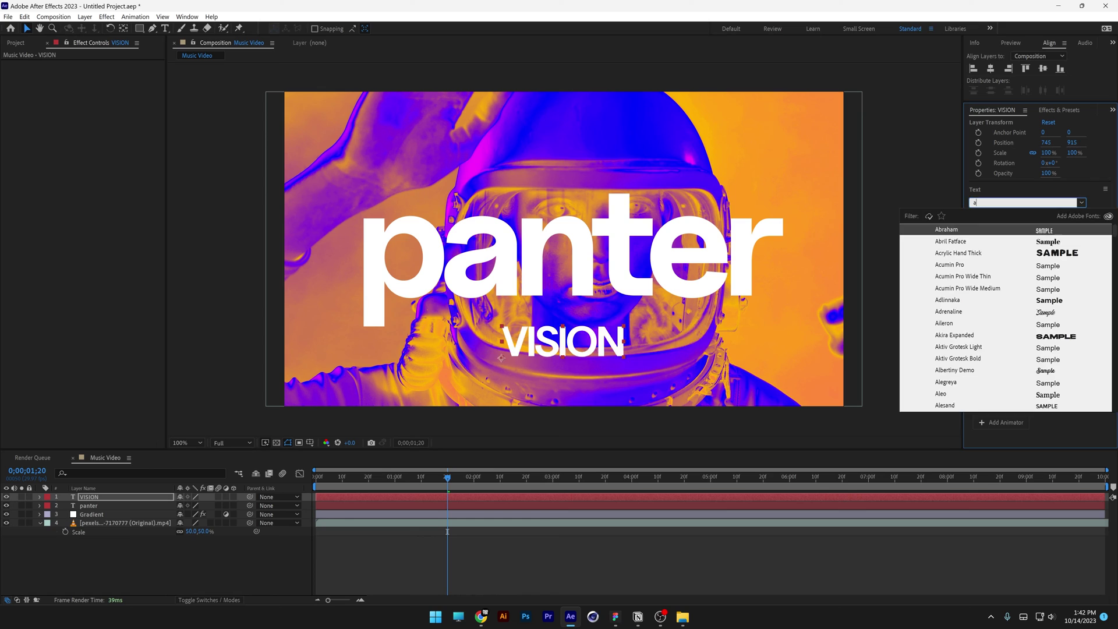
click(978, 243)
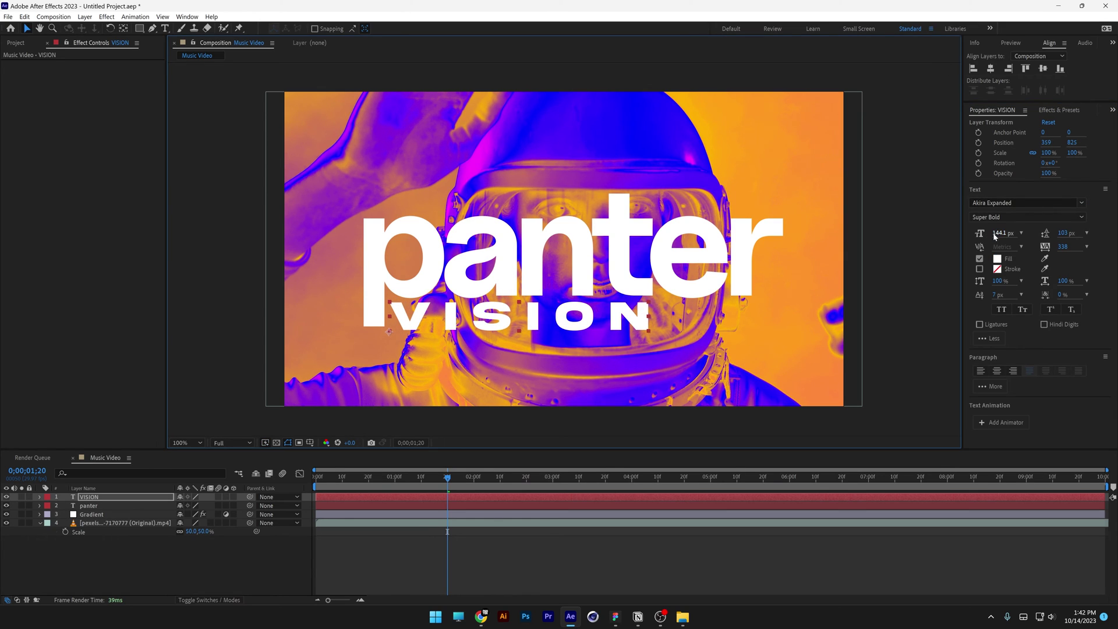
drag(995, 236, 984, 236)
Pre-compose the panter and VISION text layers into a precomp named 'TXT'.
click(607, 362)
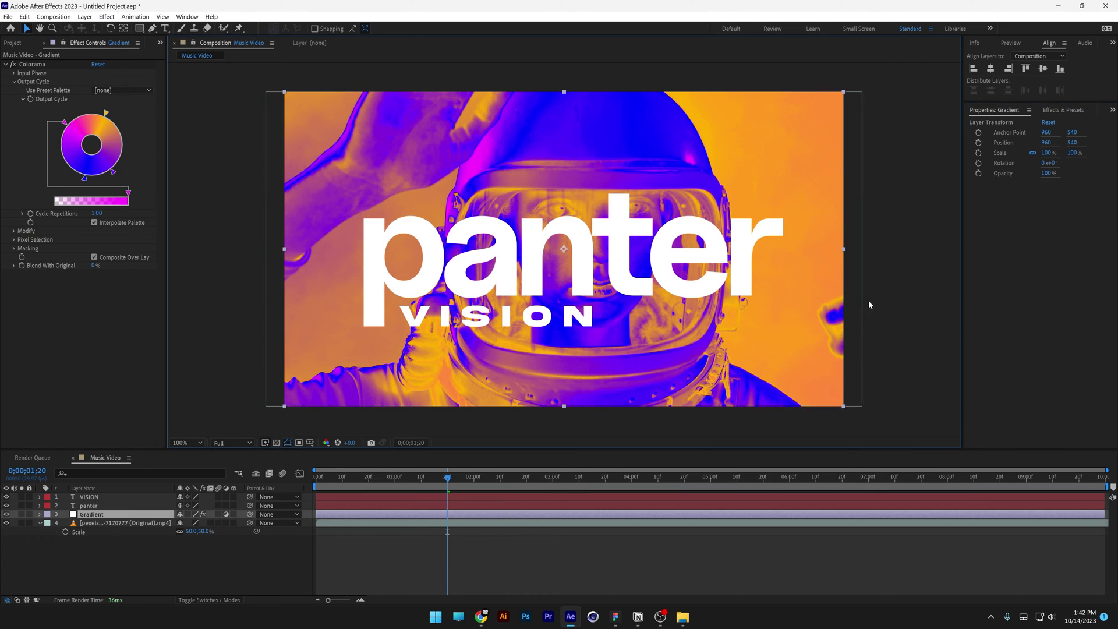
drag(868, 299, 896, 287)
click(90, 497)
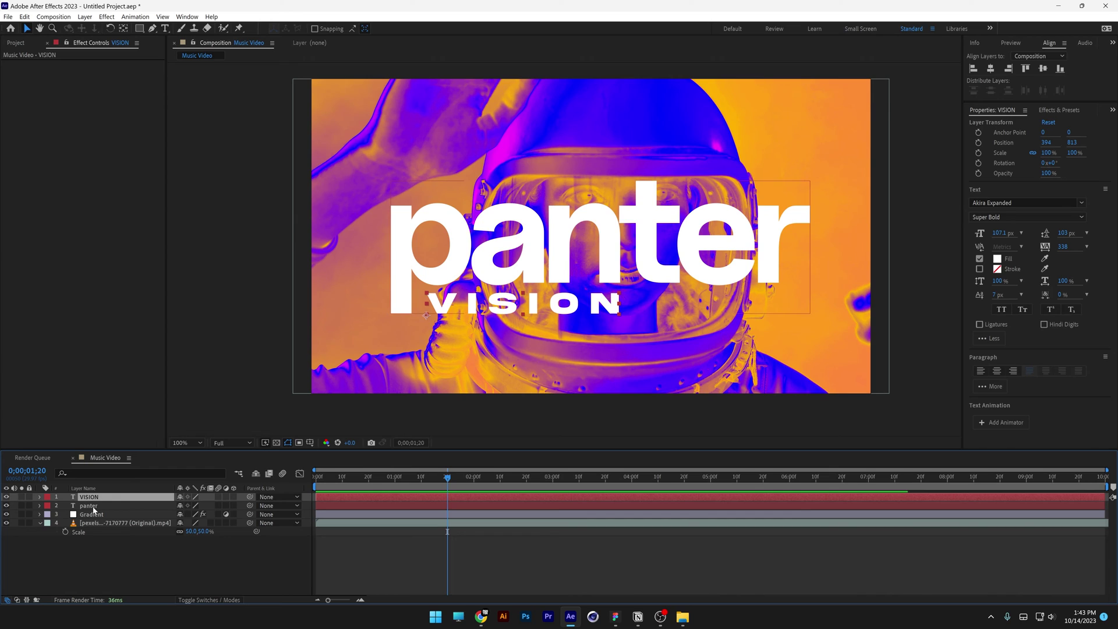
shift+click(94, 506)
right_click(93, 506)
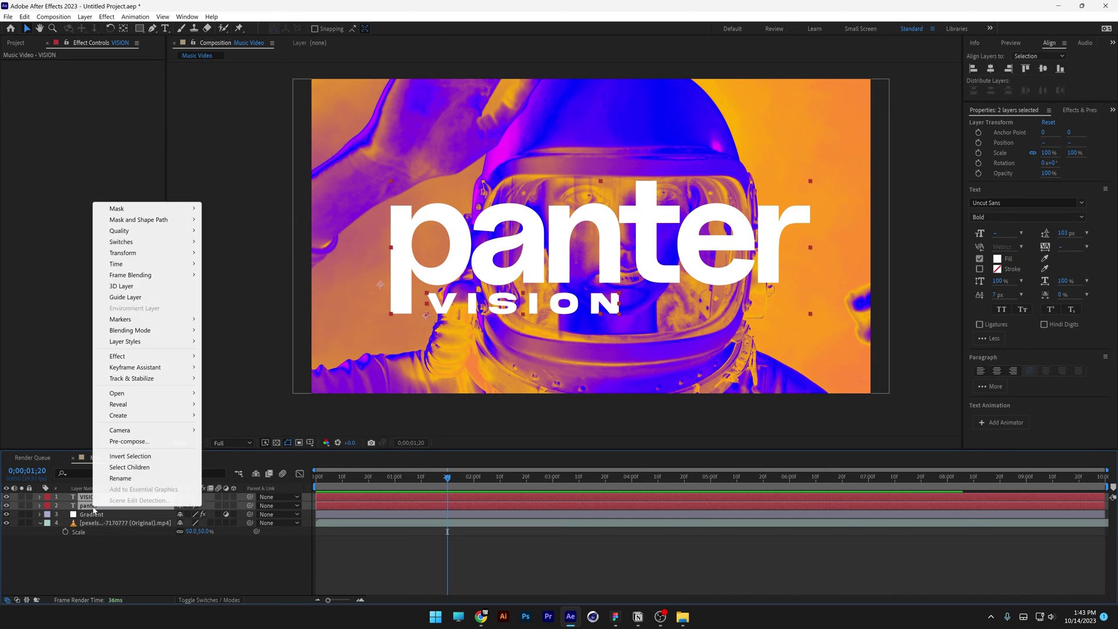
click(128, 441)
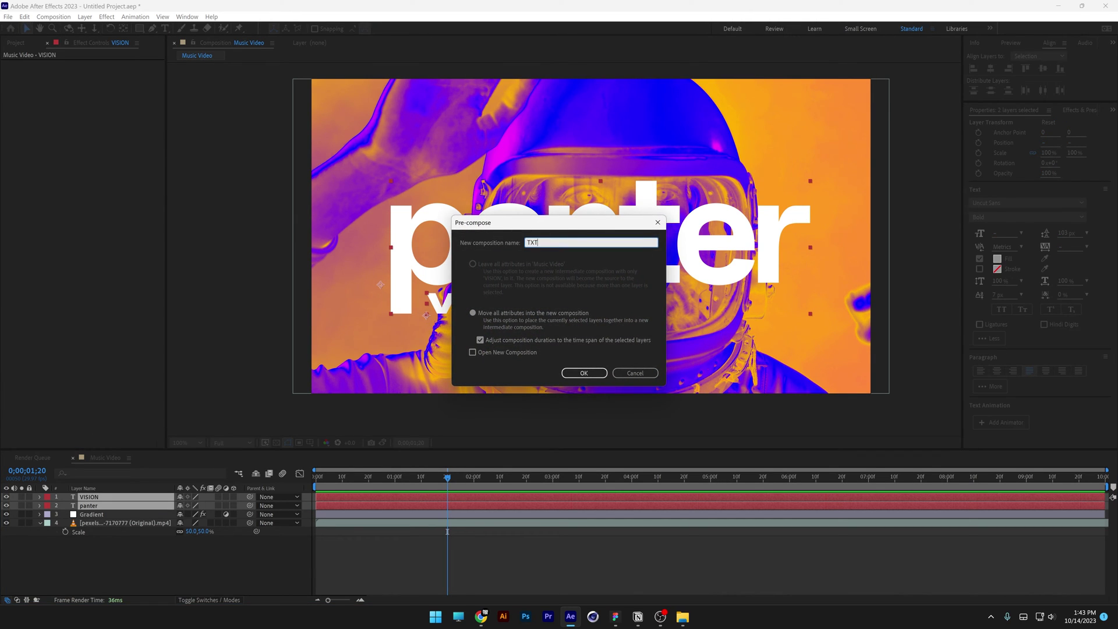
text(TXT)
key(Return)
Begin creating a new solid layer via New > Solid.
right_click(220, 552)
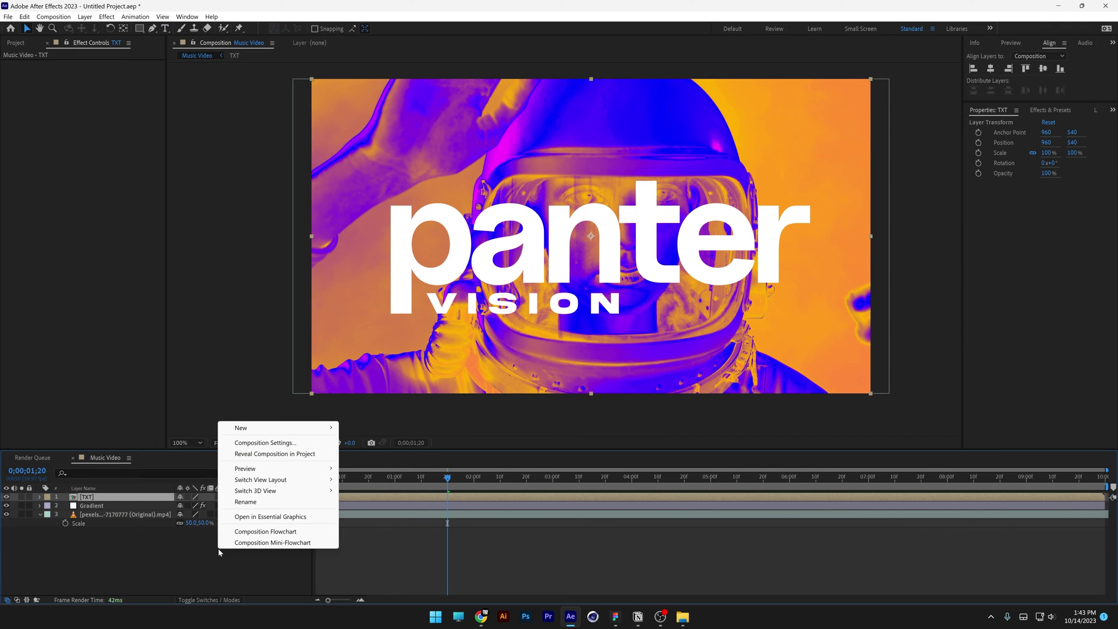
mouse_move(315, 428)
click(389, 458)
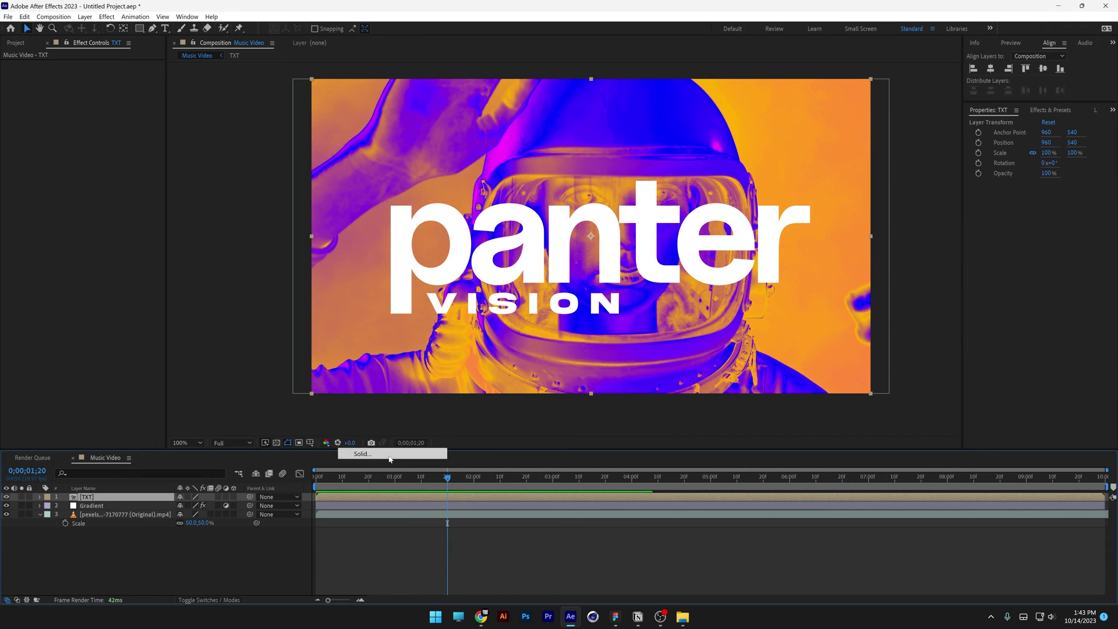
Create the 'Fractal' solid and apply Fractal Noise to it.
text(Fractal)
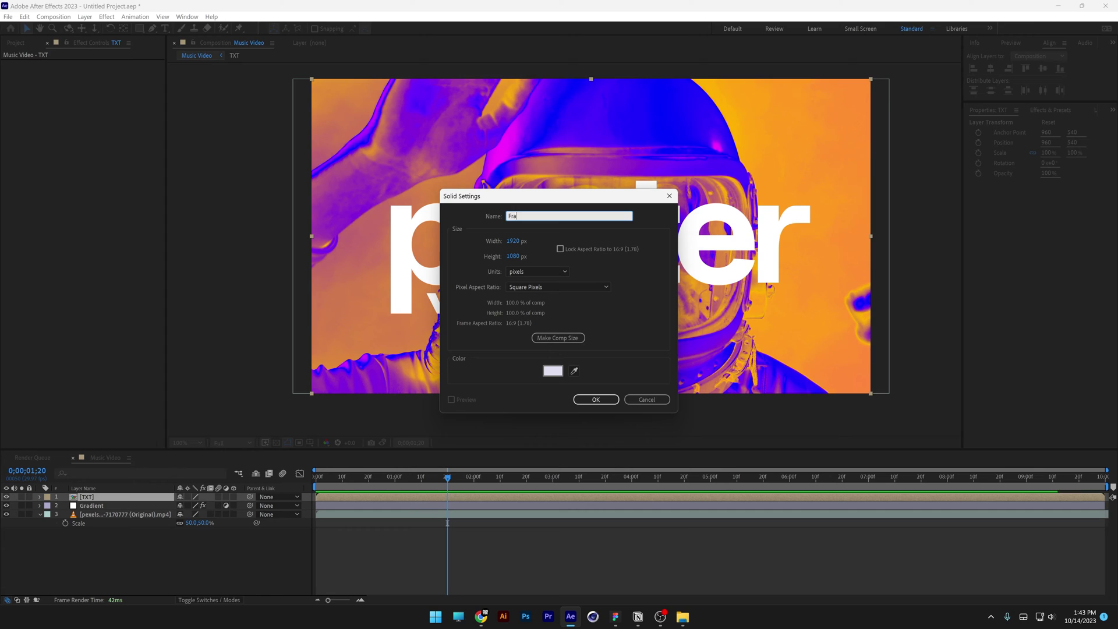
click(596, 400)
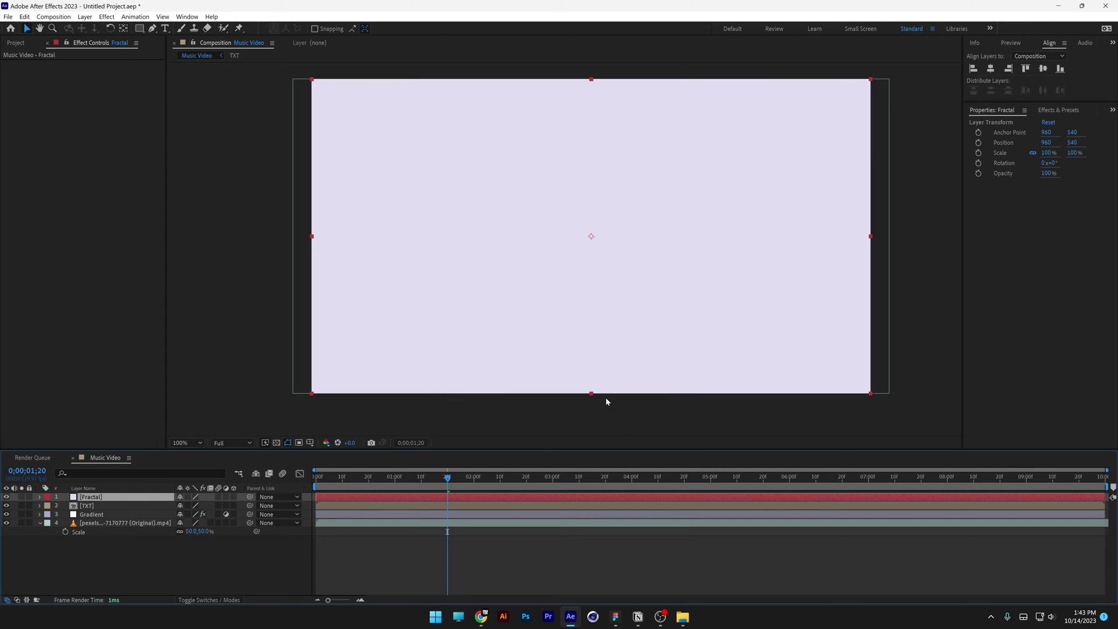
click(1067, 110)
text(colora)
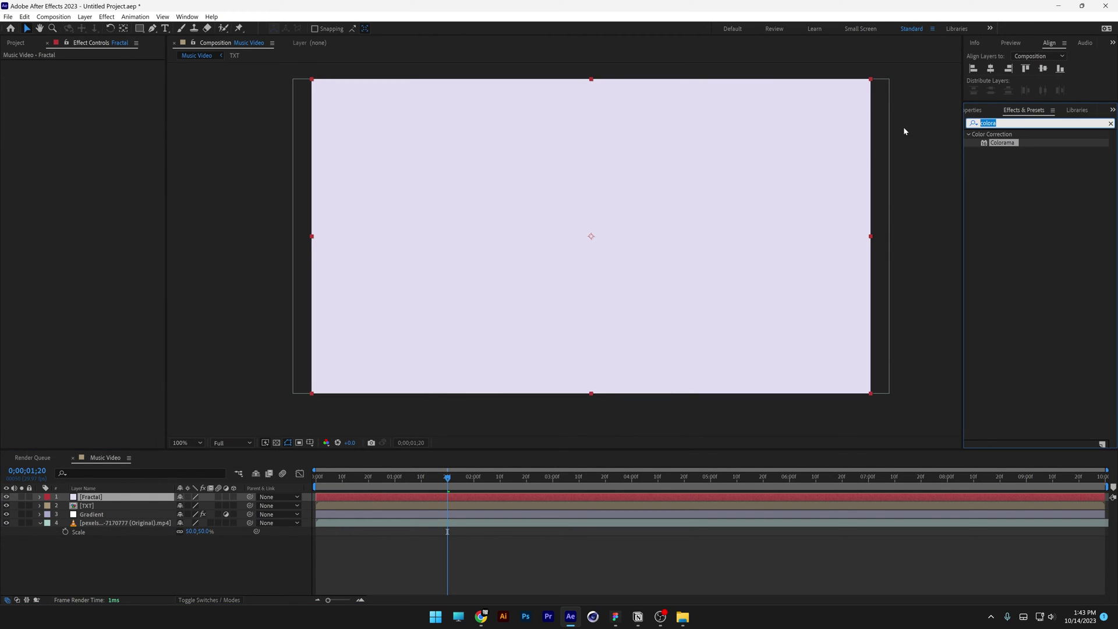
text(fract)
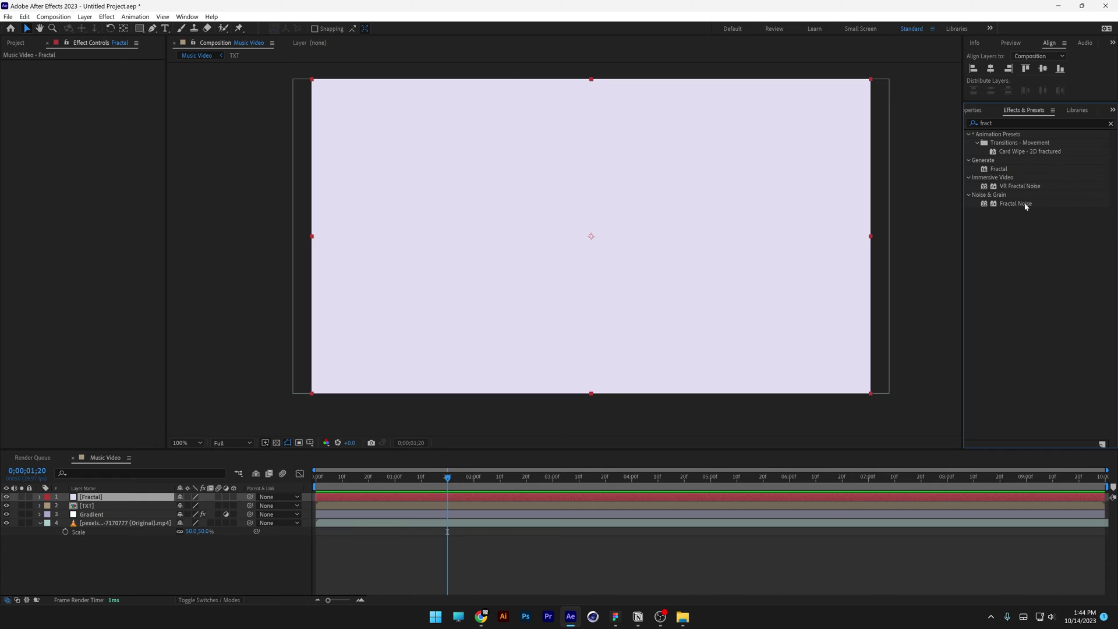
drag(1027, 206, 599, 180)
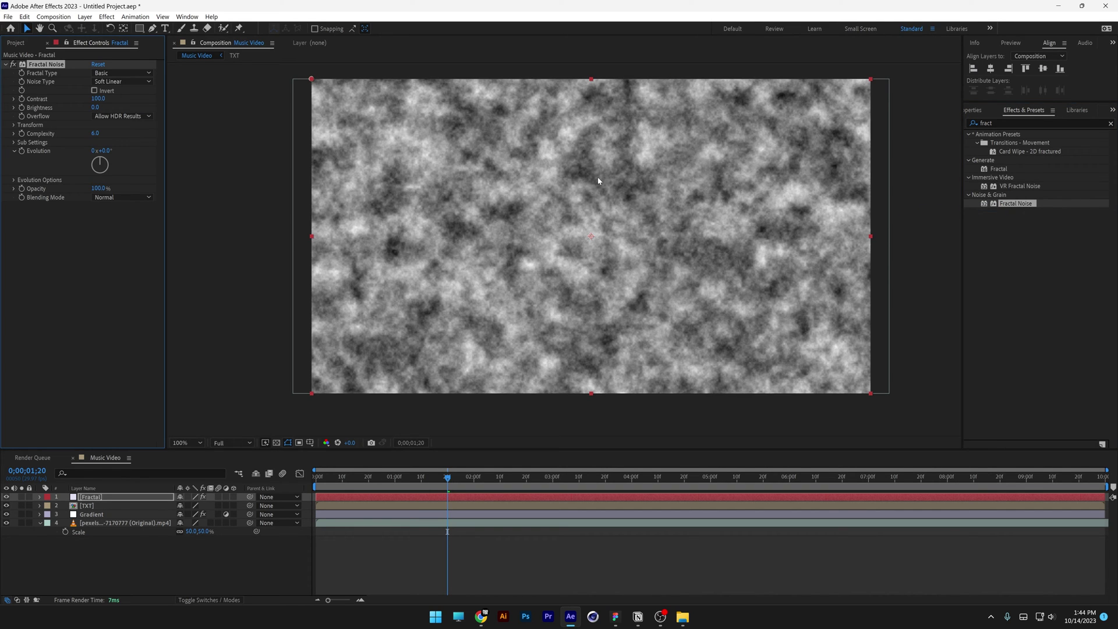
Set Fractal Noise to Block type, Contrast 1000, Brightness 50, and turn off Uniform Scaling.
click(131, 82)
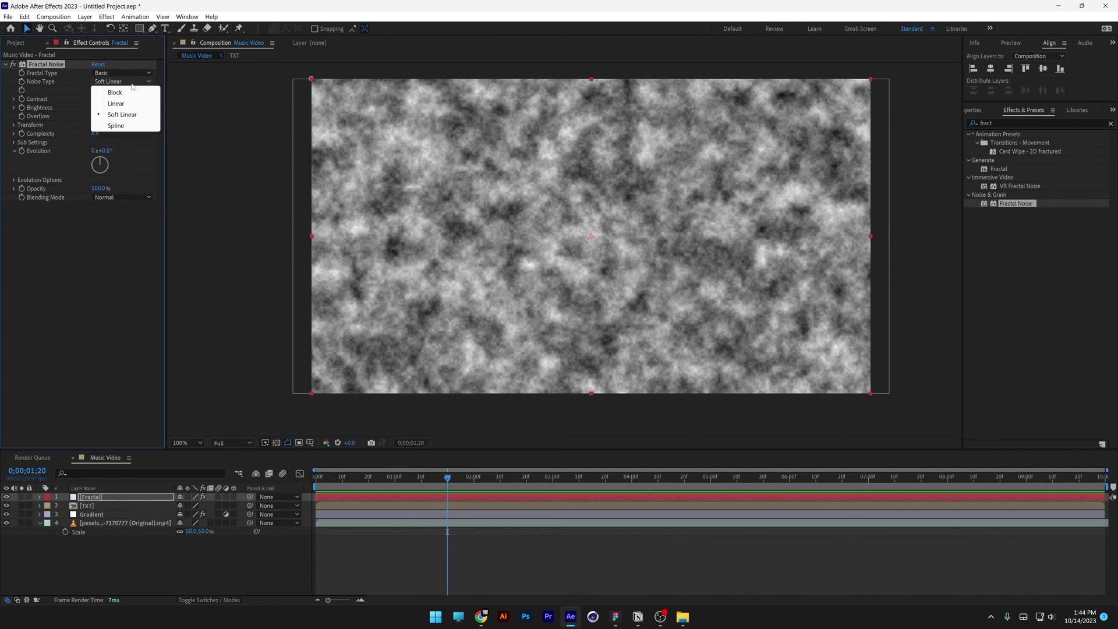
click(116, 92)
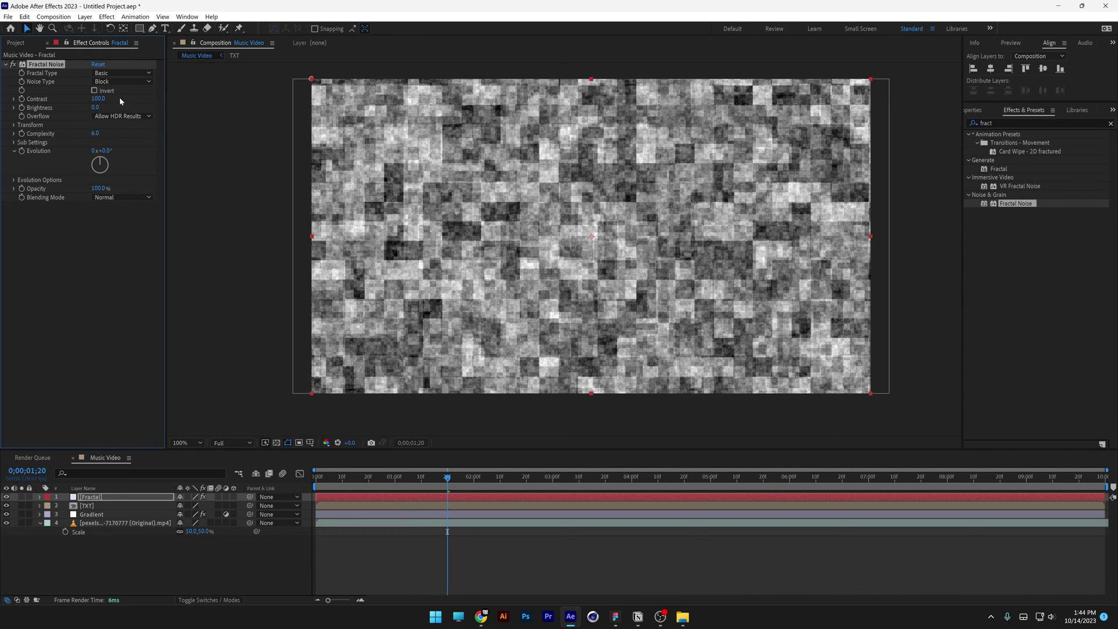
click(100, 100)
click(105, 98)
text(0)
key(Tab)
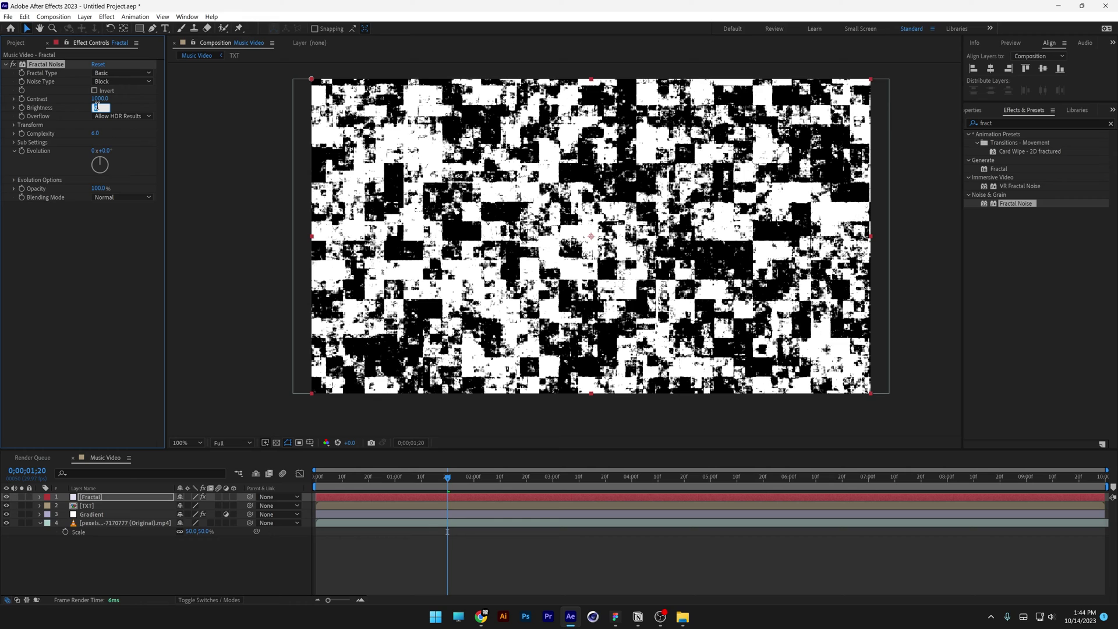
text(50)
key(Return)
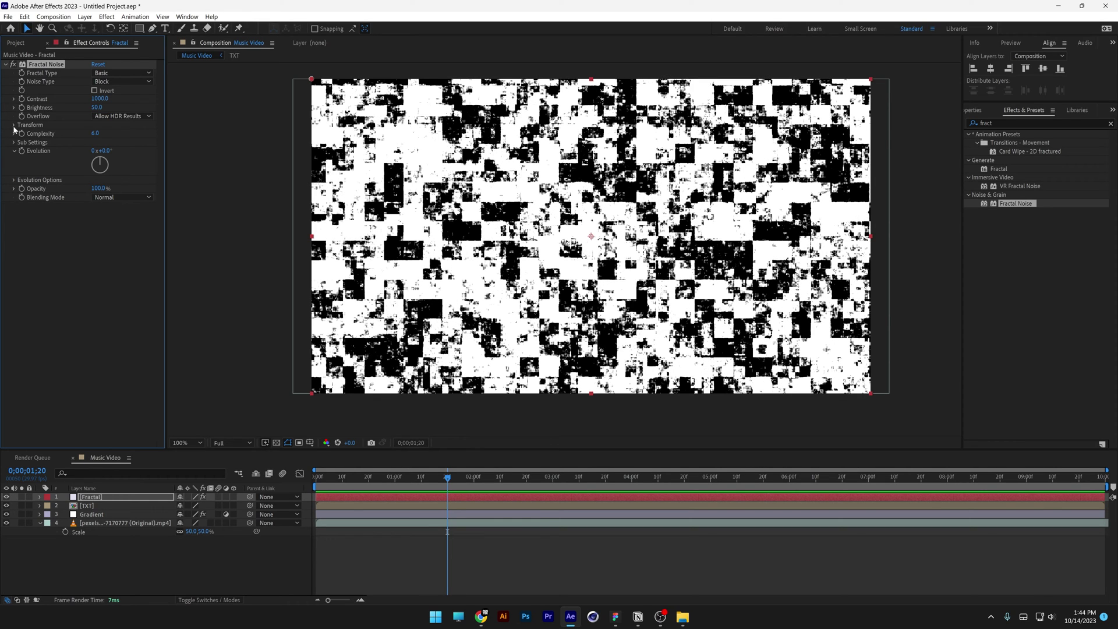
click(14, 125)
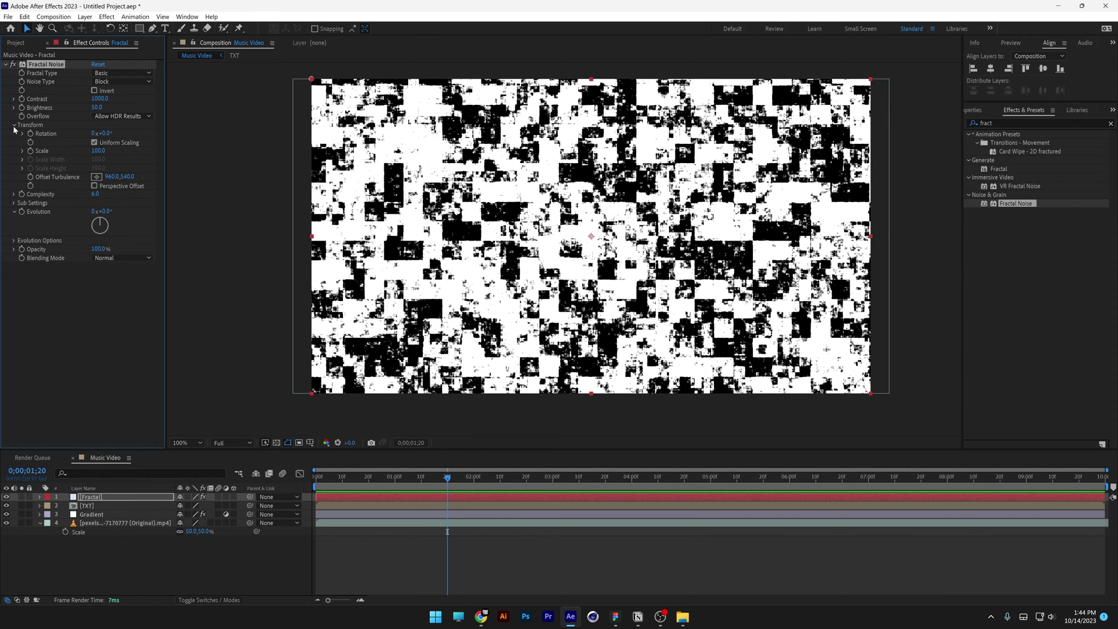
click(95, 142)
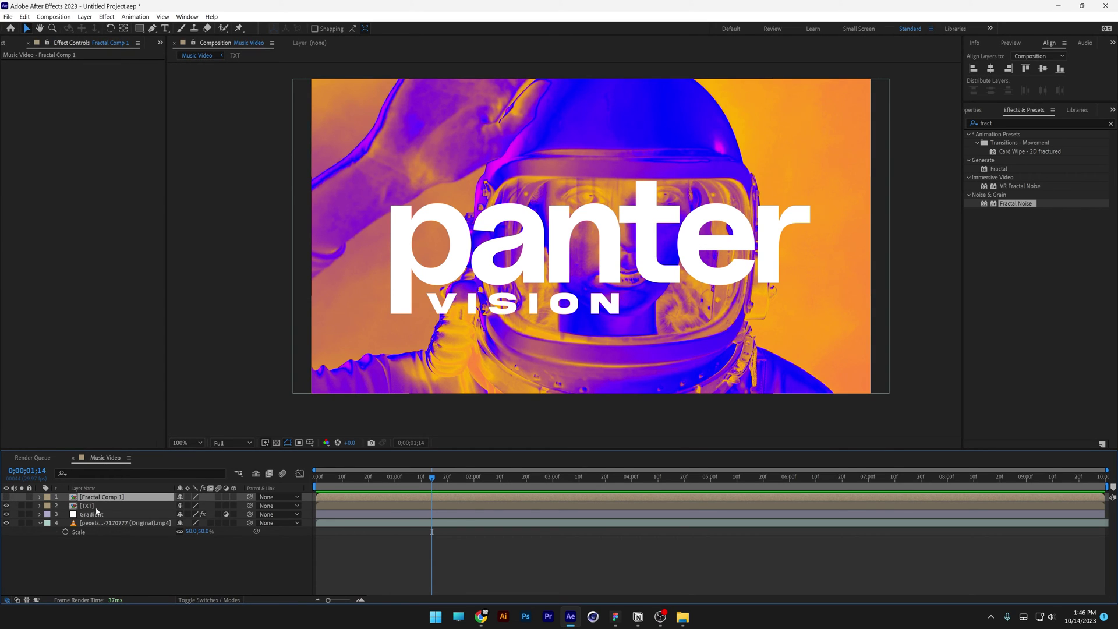
Hide Fractal Comp 1 and give TXT a Displacement Map using Fractal Comp 1.
click(94, 506)
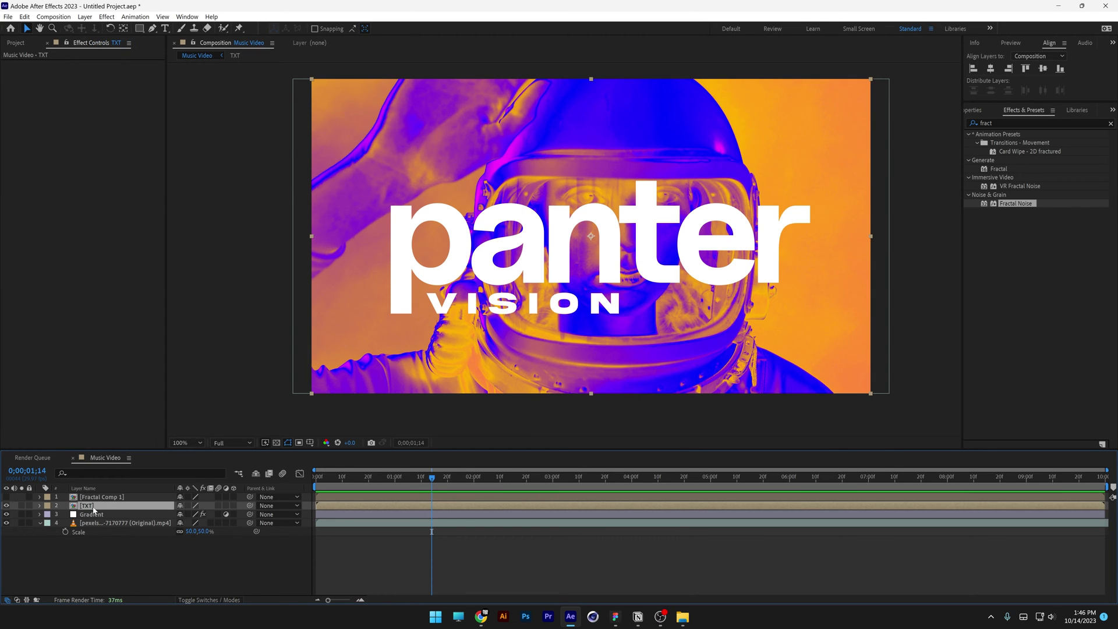
click(1111, 122)
click(1043, 125)
text(displ)
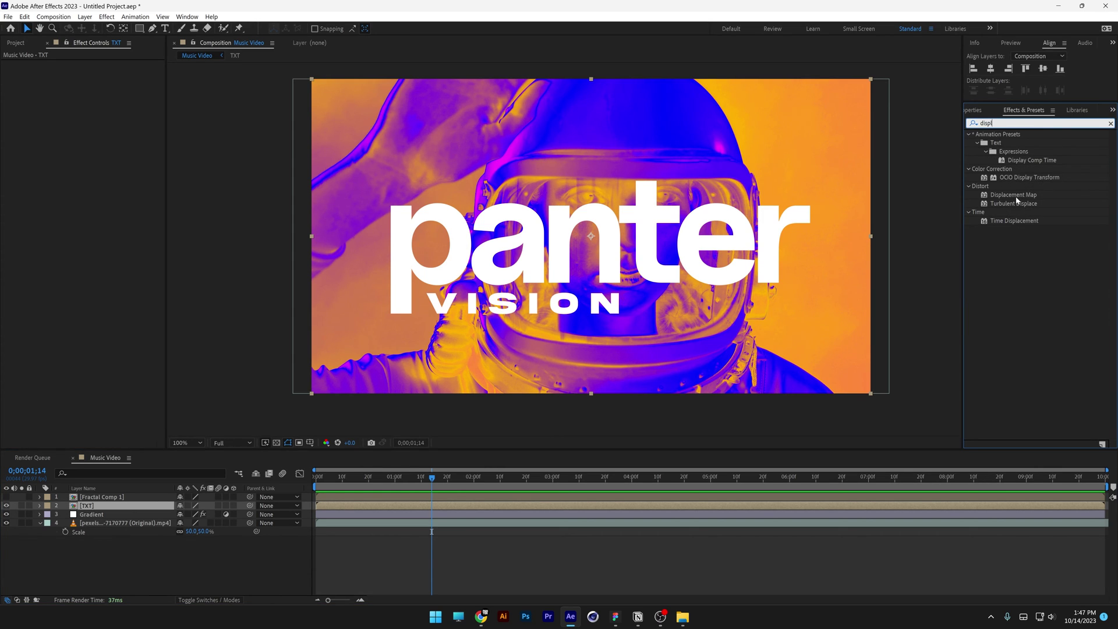
drag(1016, 196, 101, 507)
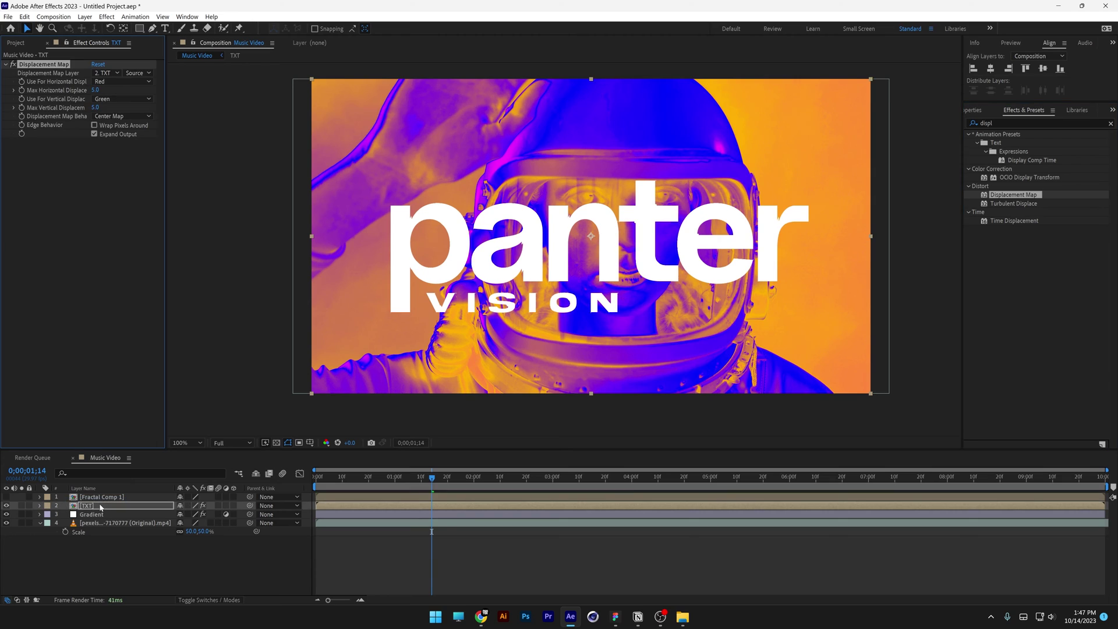
click(110, 73)
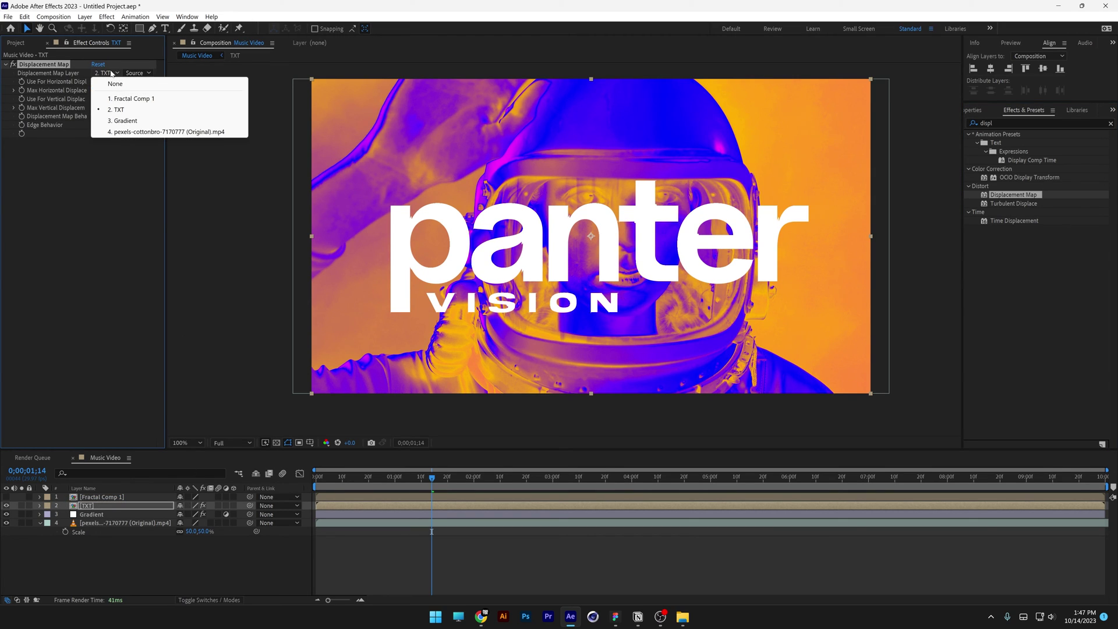
click(145, 100)
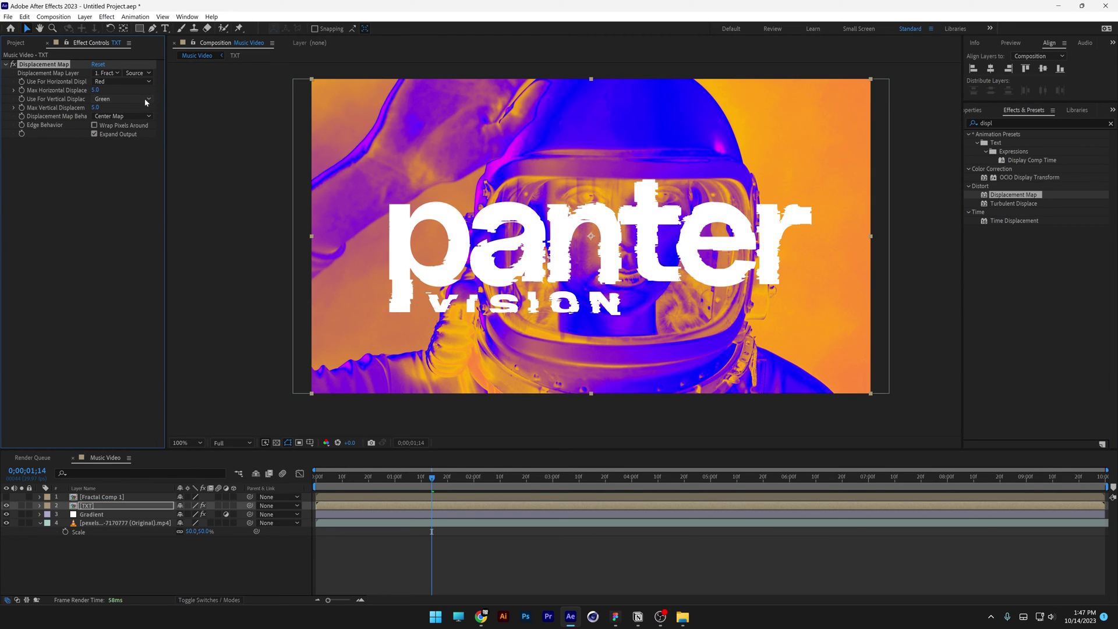
key(period)
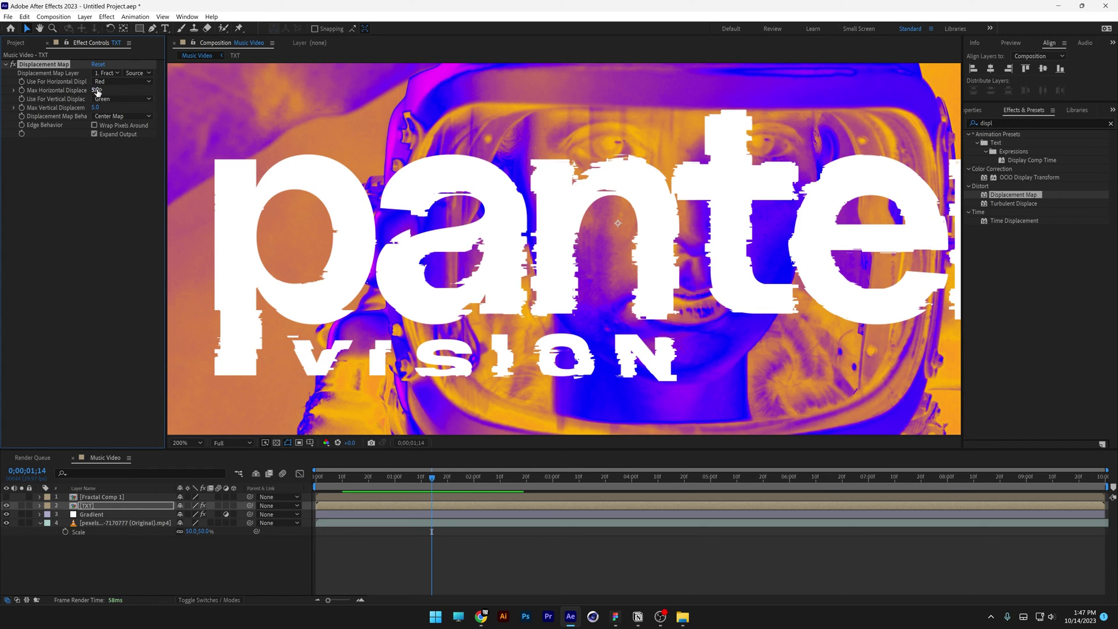
Set both Max Horizontal and Max Vertical Displacement to 0.
drag(97, 92, 115, 108)
key(ctrl+z)
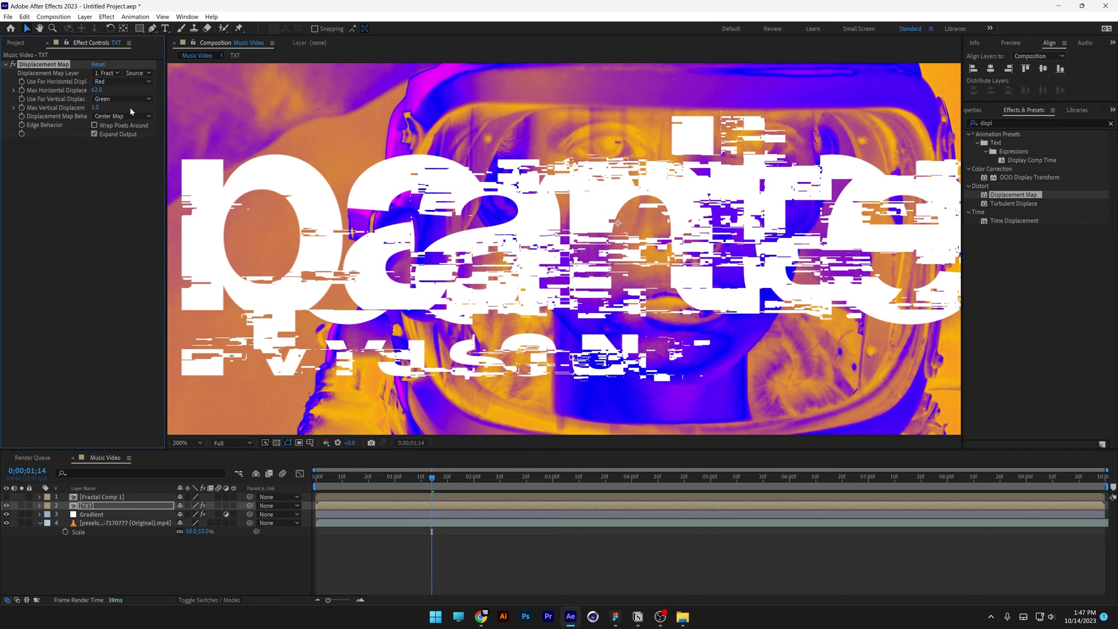
key(ctrl+z)
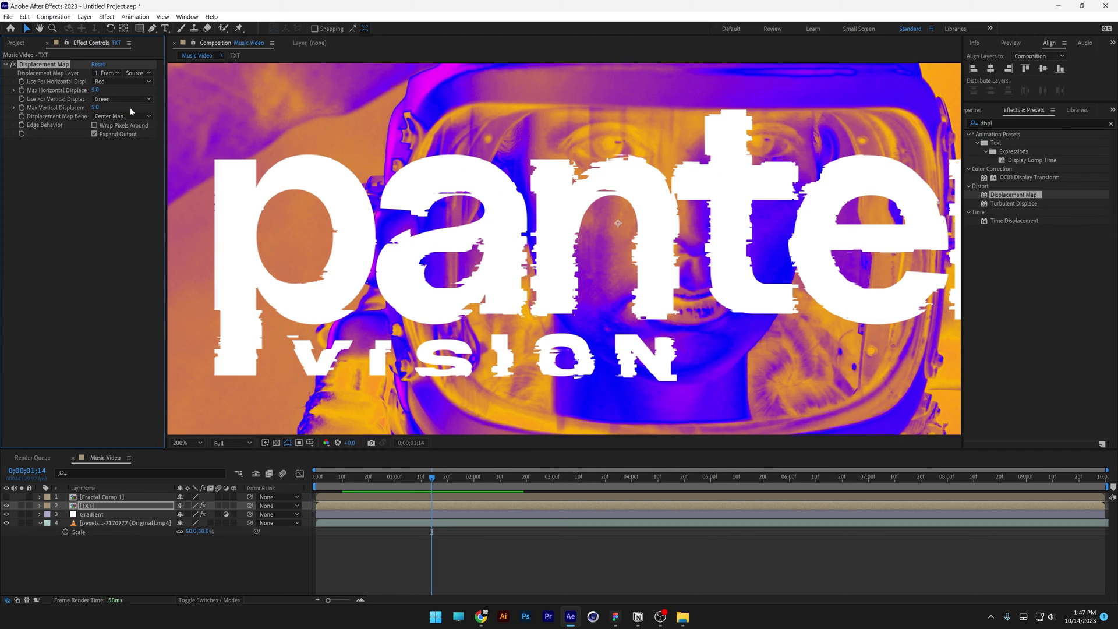
click(97, 91)
text(0)
key(Tab)
text(0)
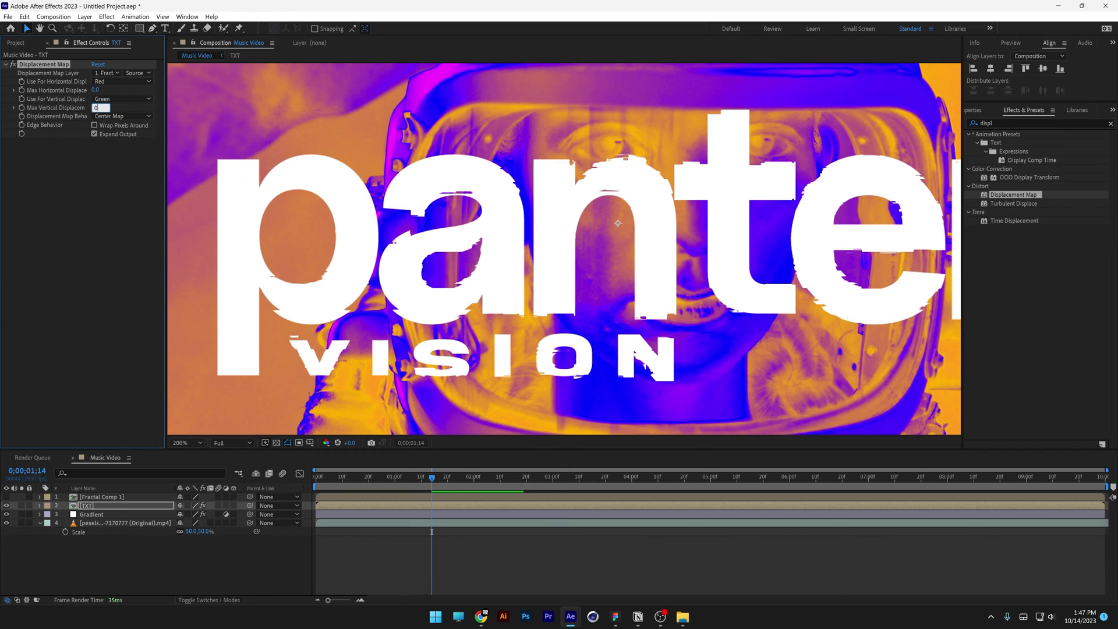
key(Return)
key(comma)
Keyframe horizontal displacement at frame 15, then raise it to 39 at one second.
drag(431, 479, 356, 486)
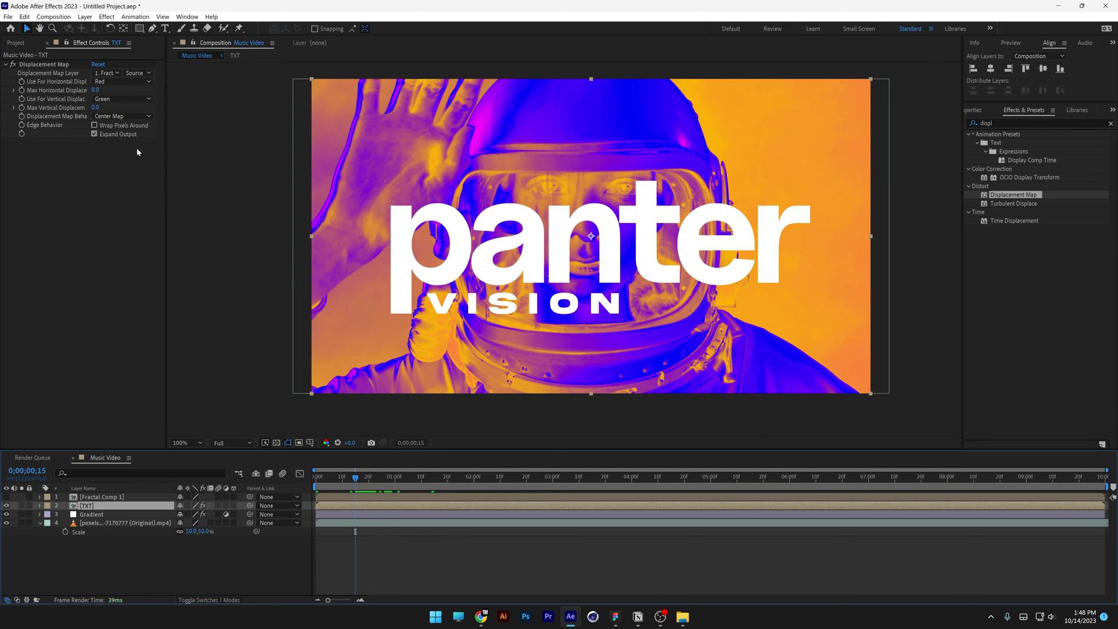
click(21, 91)
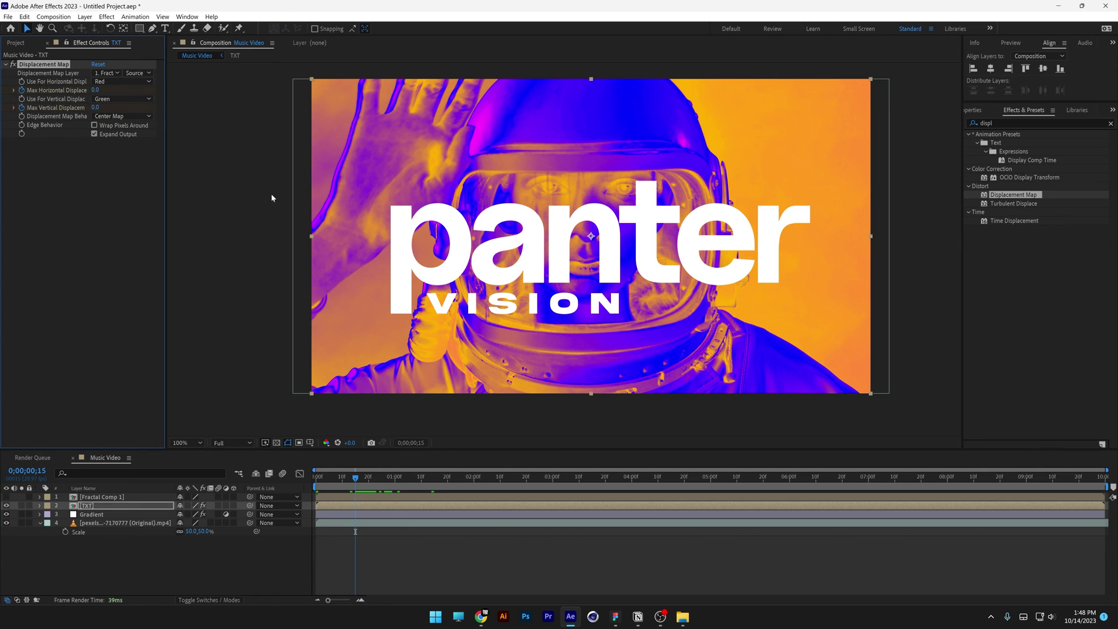
click(396, 481)
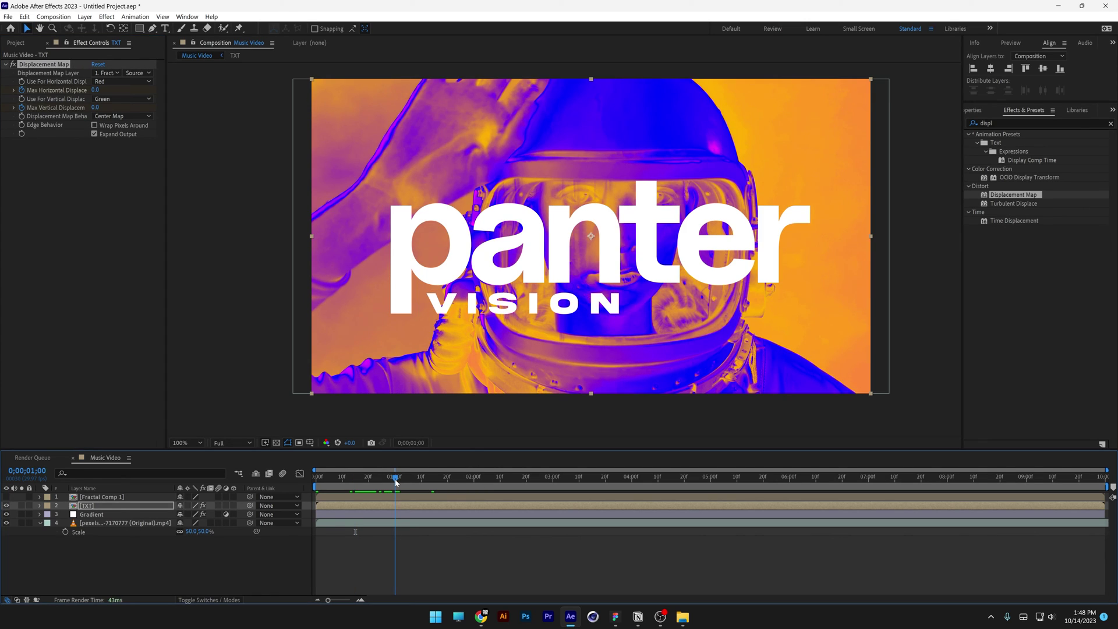
drag(95, 91, 138, 105)
Raise vertical displacement to 74, offset its keyframes, and play back the glitch.
click(116, 506)
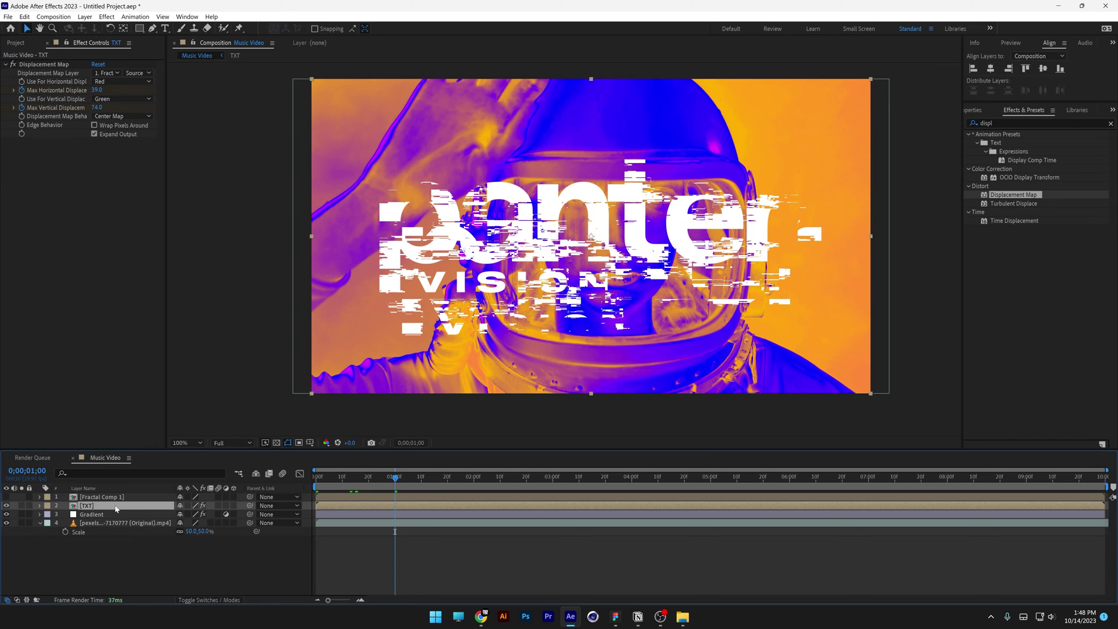
key(u)
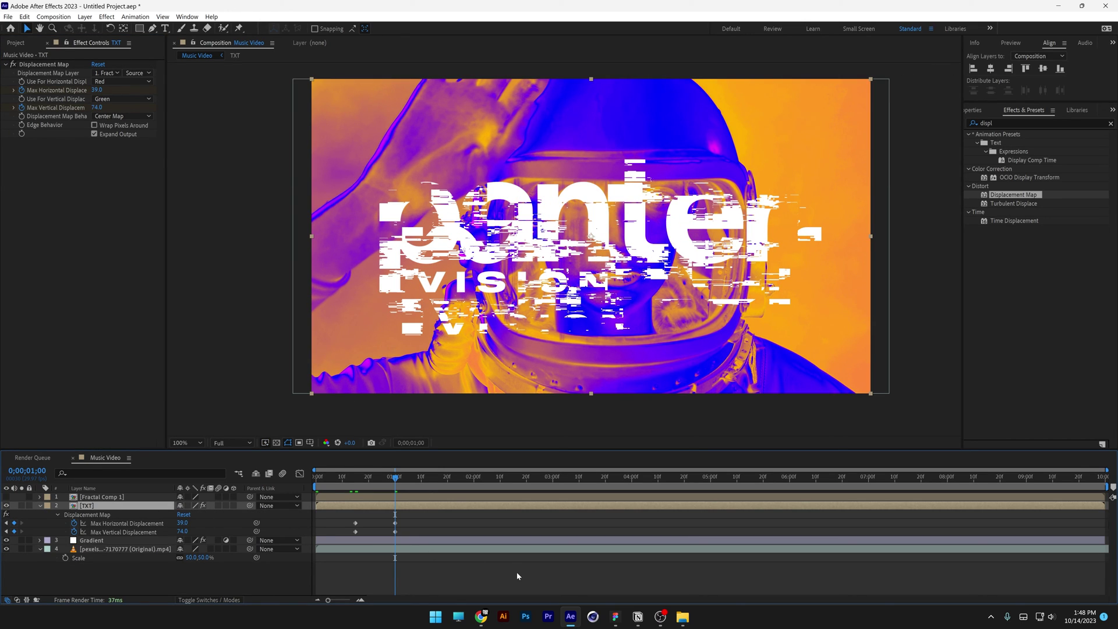
mouse_move(395, 478)
mouse_down()
mouse_move(324, 484)
mouse_move(381, 487)
mouse_up()
drag(407, 528, 378, 534)
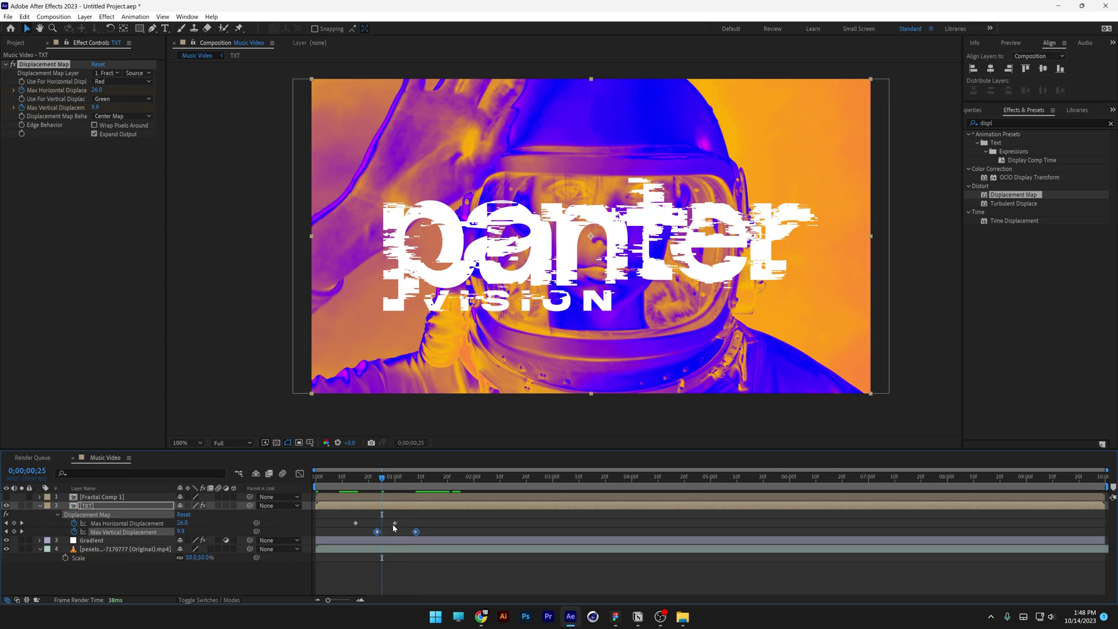
key(Home)
key(space)
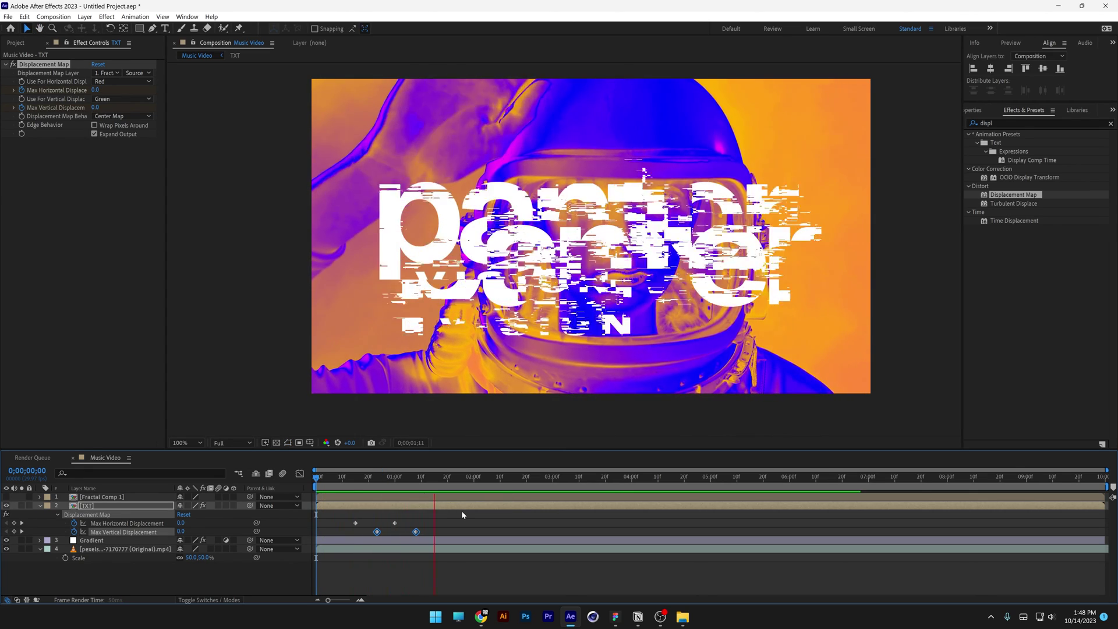
Paste horizontal displacement keyframes: 39 at two seconds and 0 at 0;00;02;17.
drag(478, 479, 475, 479)
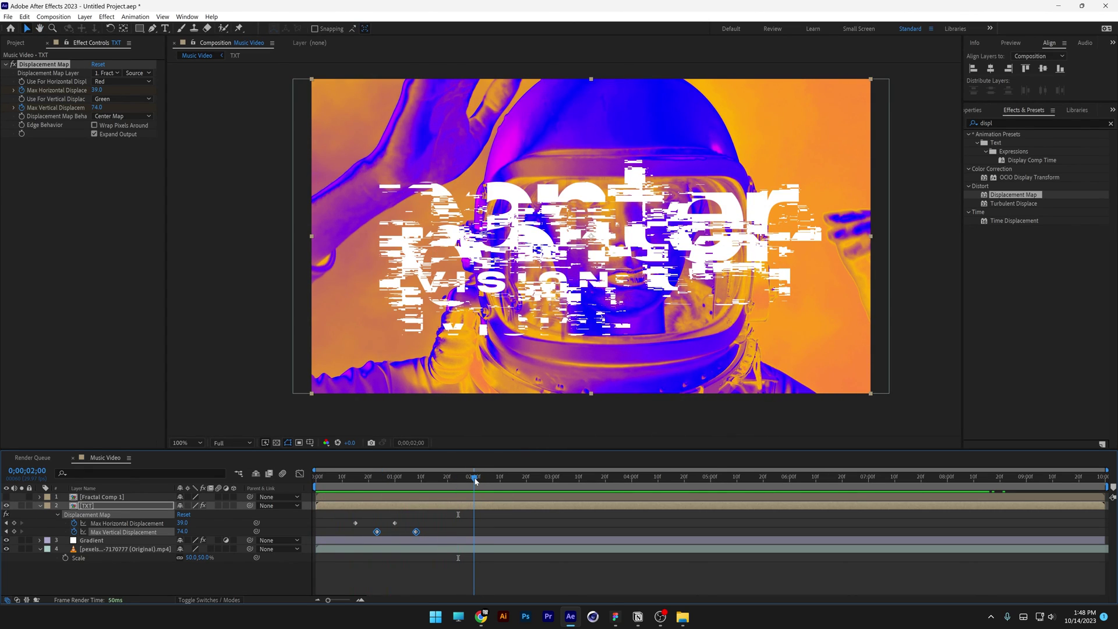
click(395, 524)
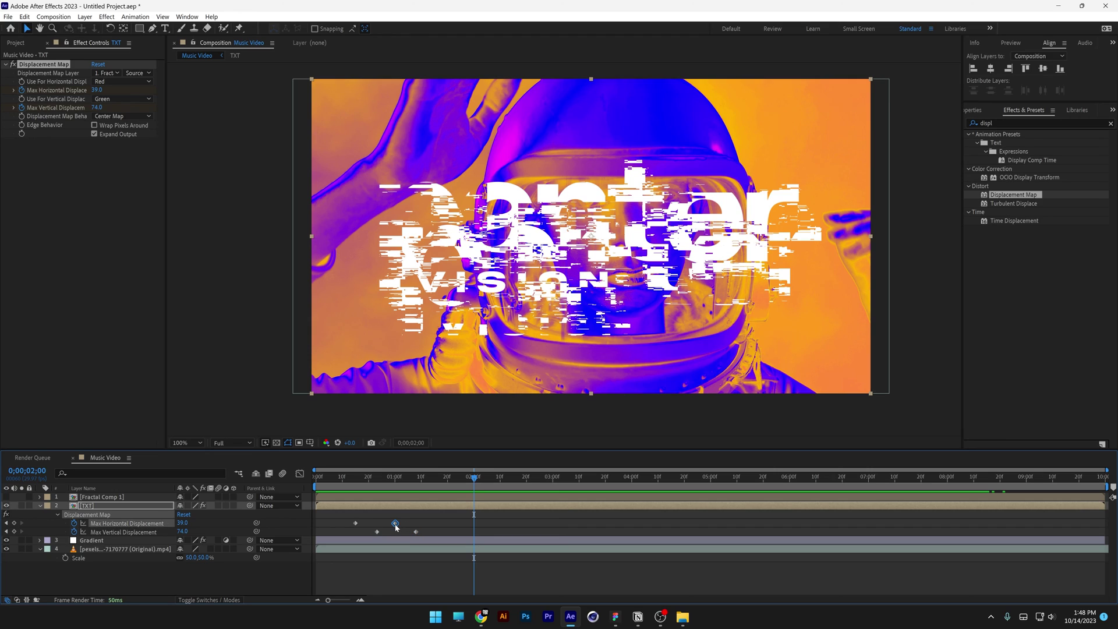
mouse_move(395, 526)
key(ctrl+c)
key(ctrl+v)
click(356, 524)
drag(525, 481, 520, 482)
key(ctrl+v)
Paste vertical displacement keyframes at 0;00;02;07 and a zero value at 0;00;02;21.
drag(511, 484, 371, 485)
click(415, 532)
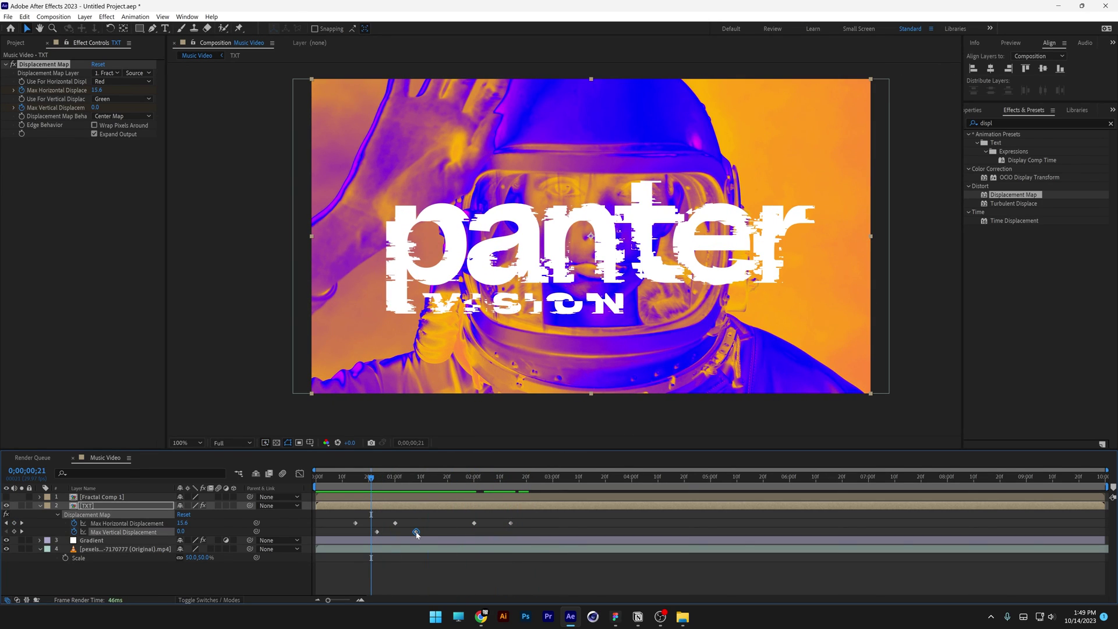
click(494, 481)
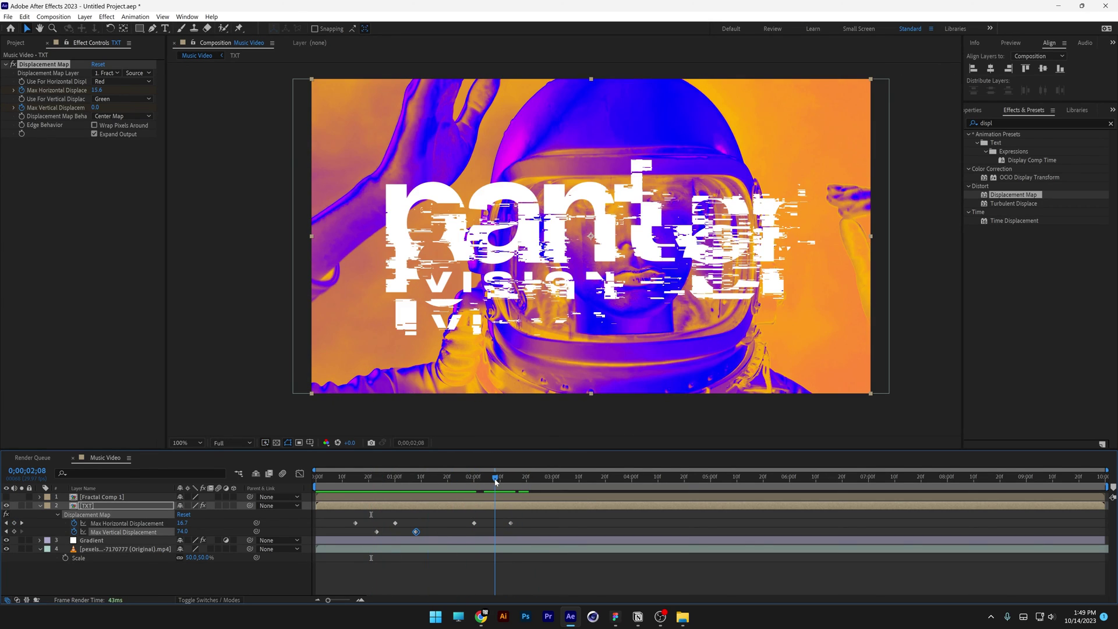
key(ctrl+v)
click(377, 531)
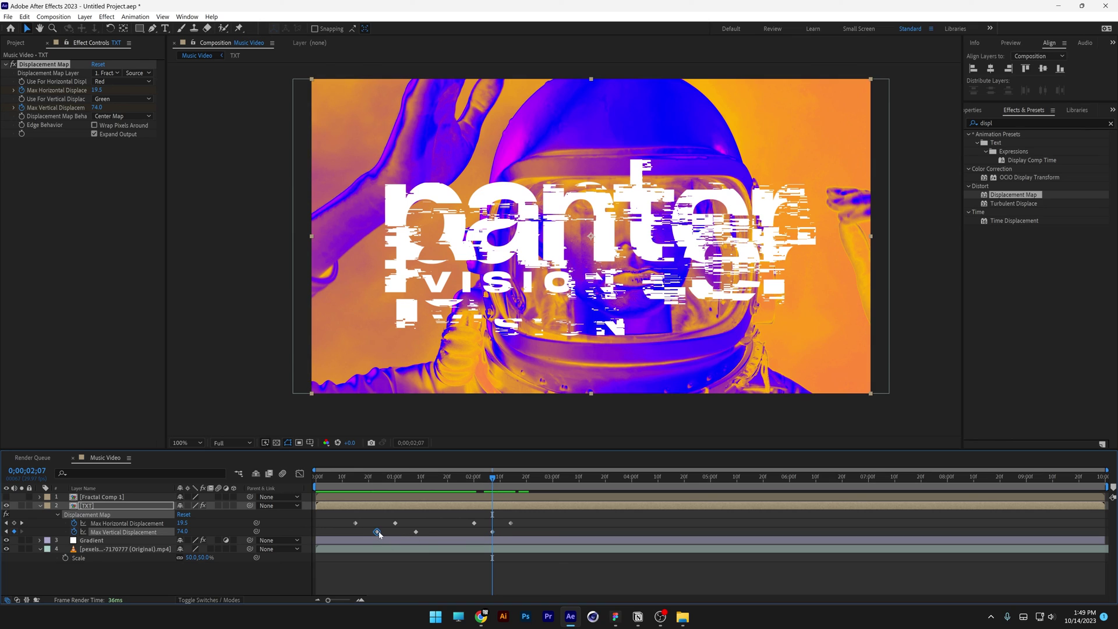
click(529, 478)
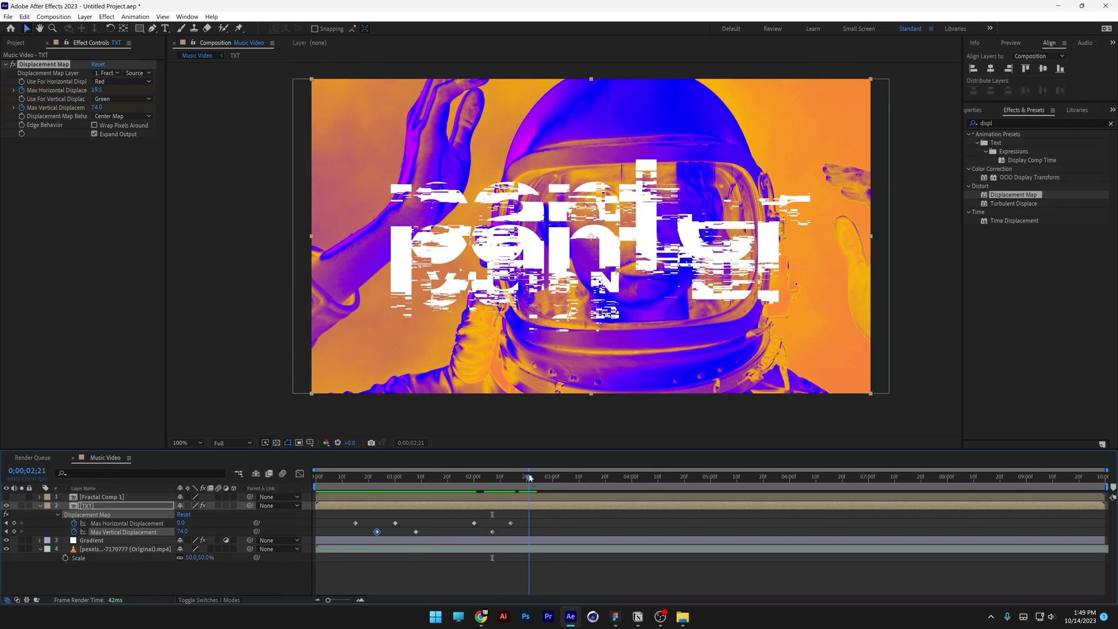
key(ctrl+v)
Easy-ease all eight displacement keyframes and end the work area near four seconds.
drag(563, 515, 343, 540)
key(F9)
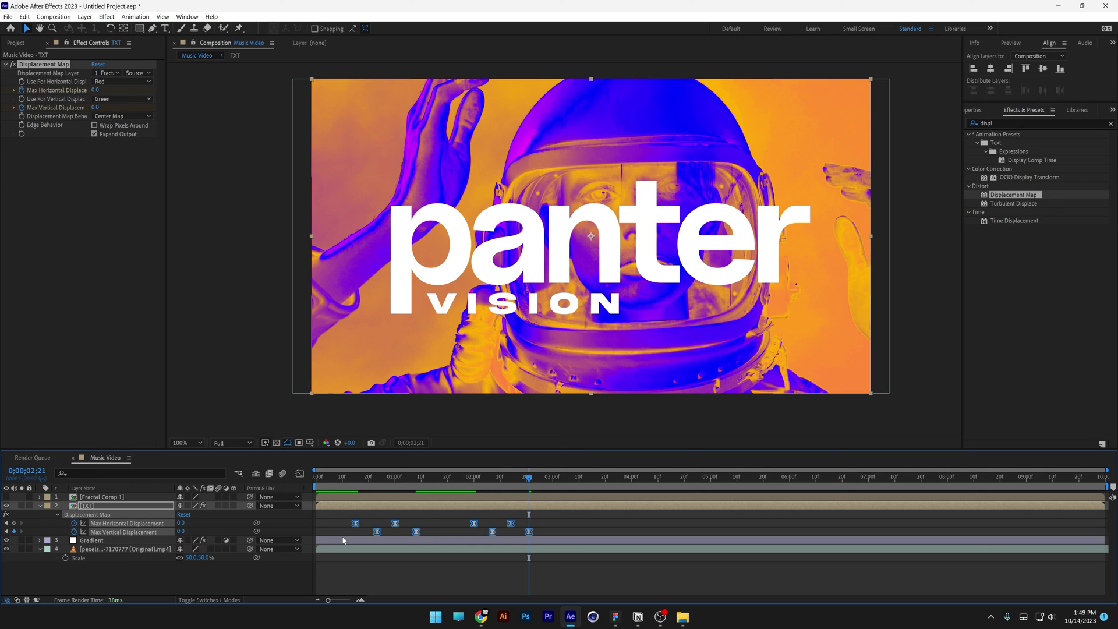
drag(1107, 487, 636, 526)
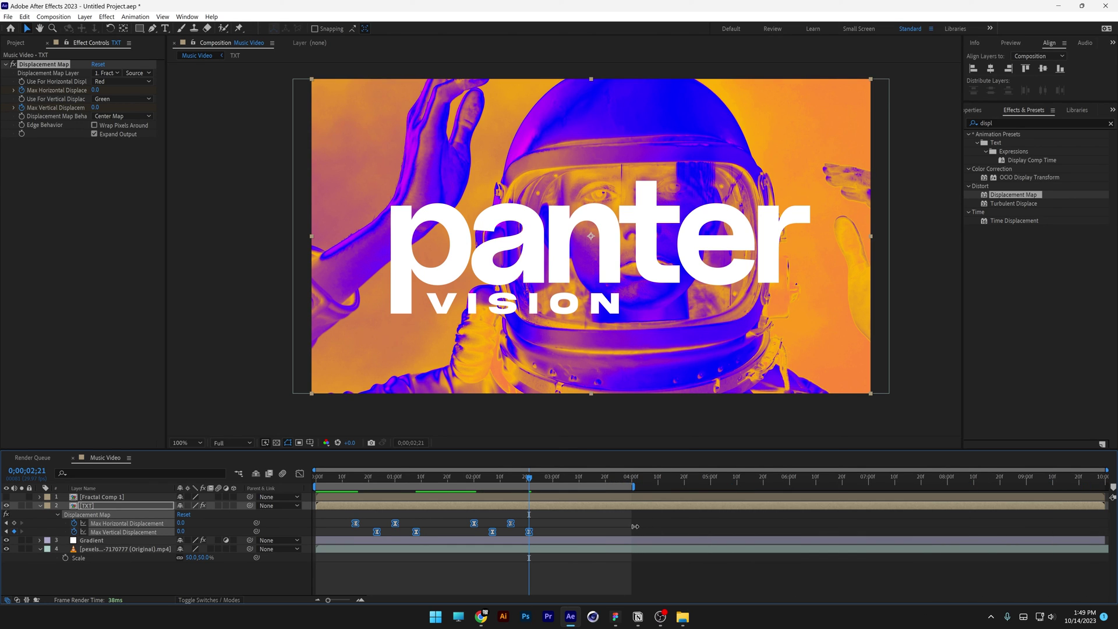
click(728, 573)
key(space)
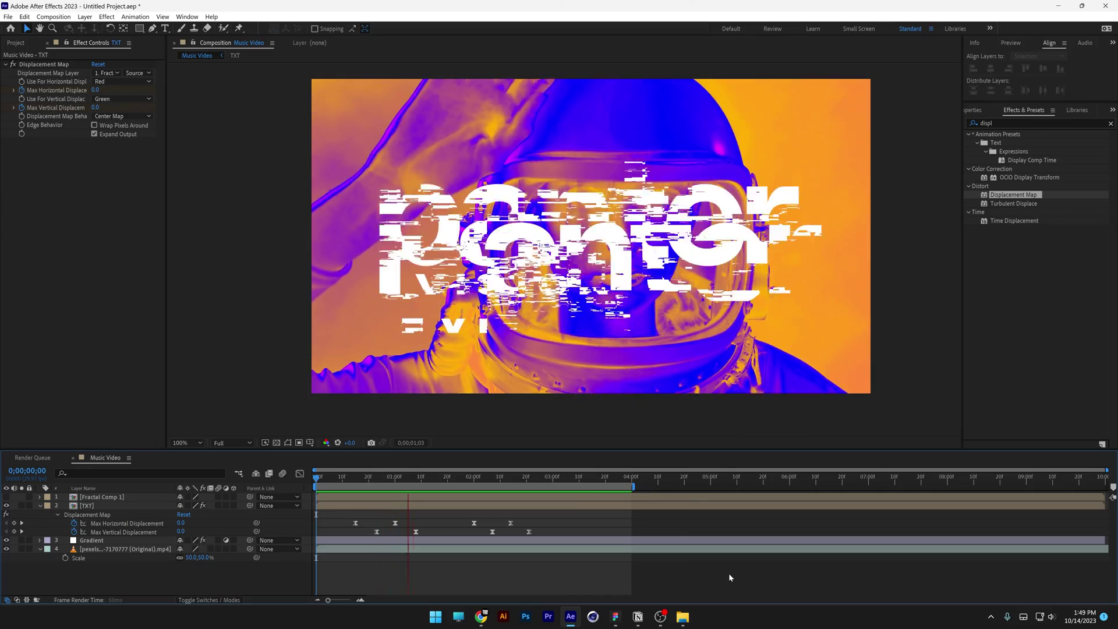